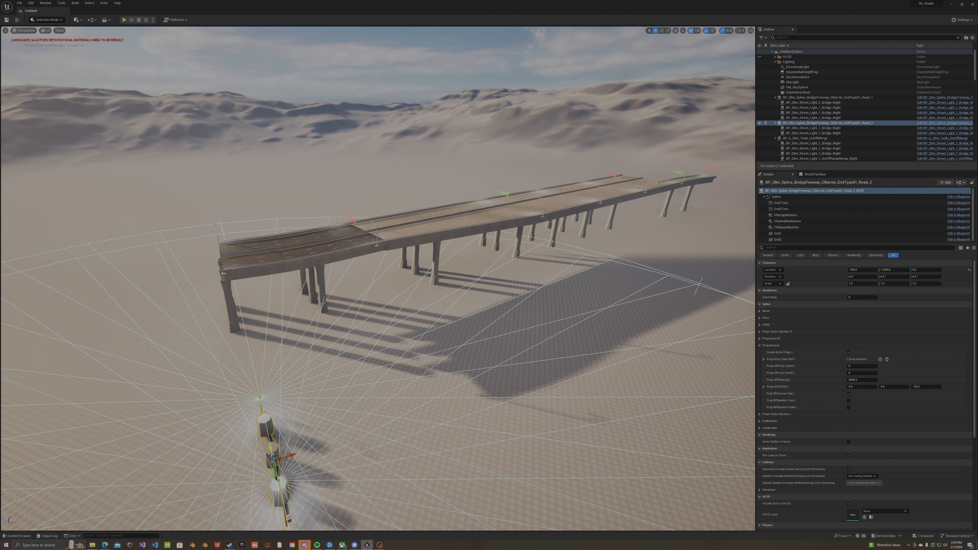
Step: Raise the selected bridge freeway spline off the ground to the height of the existing bridge deck
{"action": "left_click_drag", "start_coordinate": [276, 449], "coordinate": [286, 353]}
{"action": "right_click_drag", "start_coordinate": [285, 353], "coordinate": [283, 136]}
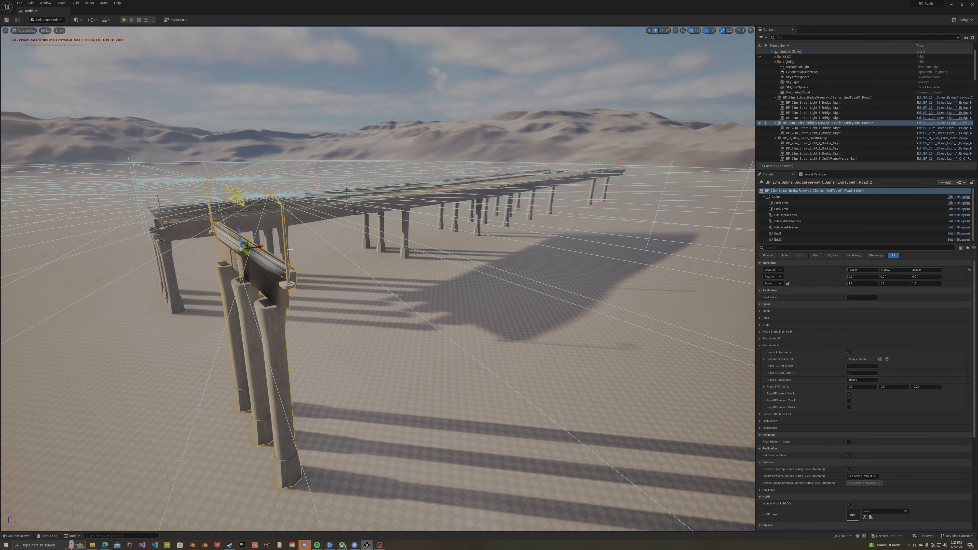
{"action": "right_click_drag", "start_coordinate": [290, 249], "coordinate": [309, 233]}
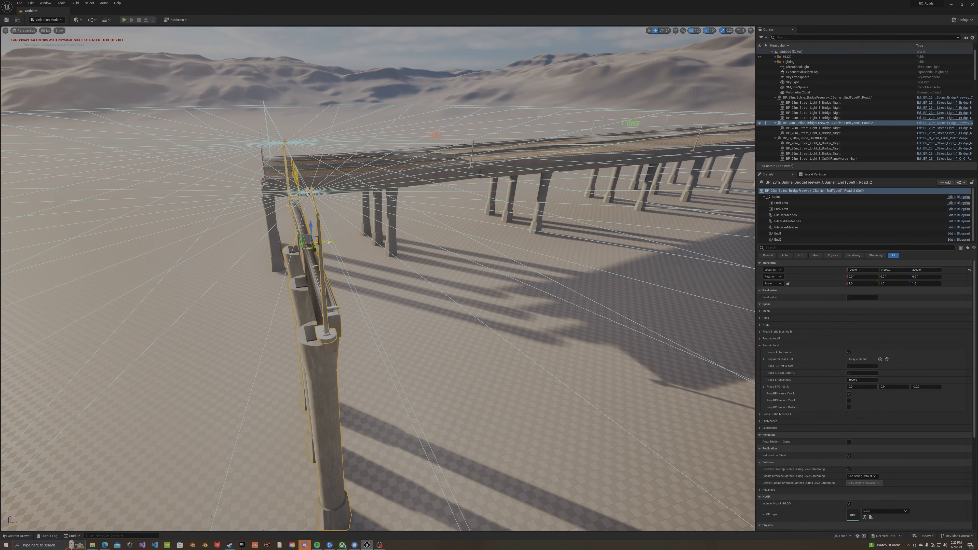
Step: Pull out the spline's end point and extend the deck with an additional spline point beyond it
{"action": "left_click_drag", "start_coordinate": [329, 241], "coordinate": [462, 228]}
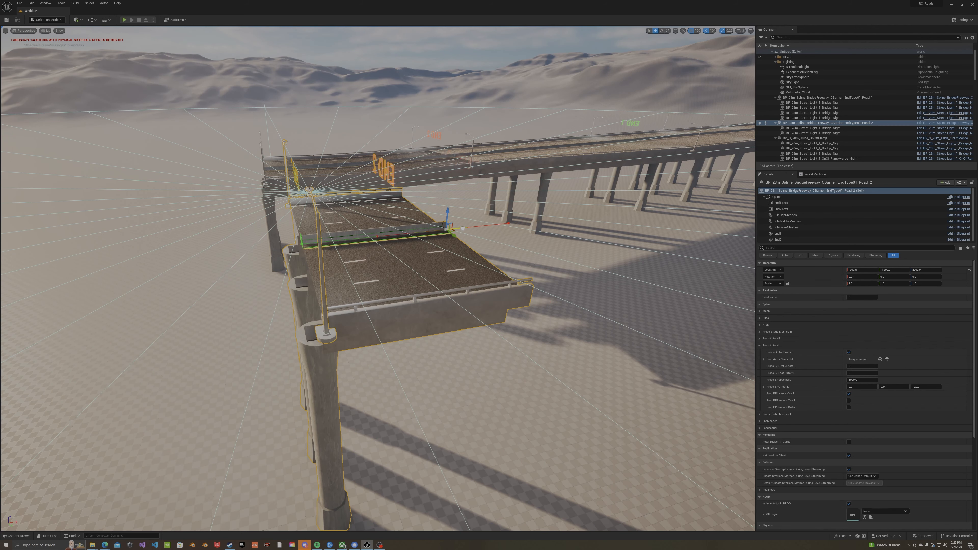
{"action": "key", "text": "d"}
{"action": "right_click_drag", "start_coordinate": [514, 225], "coordinate": [532, 208]}
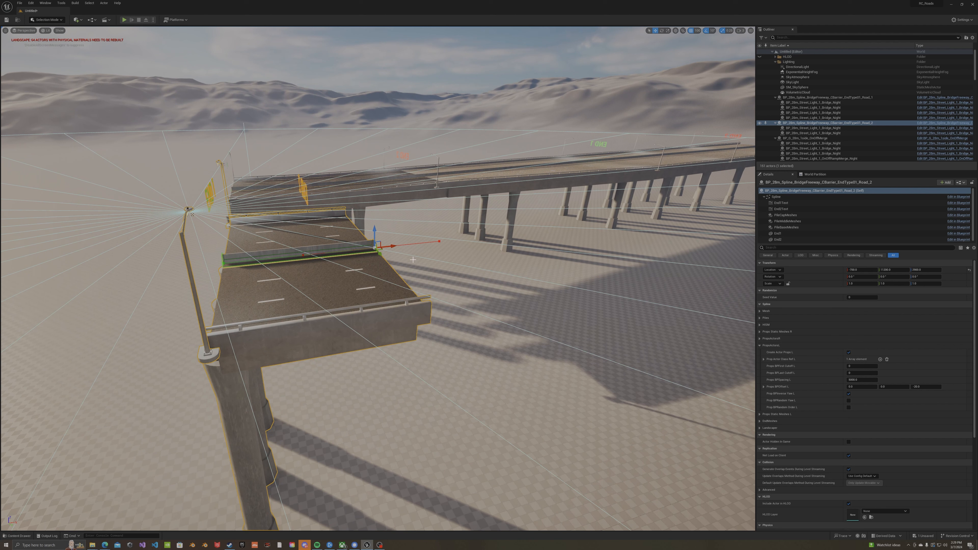
{"action": "left_click_drag", "start_coordinate": [390, 247], "coordinate": [518, 233]}
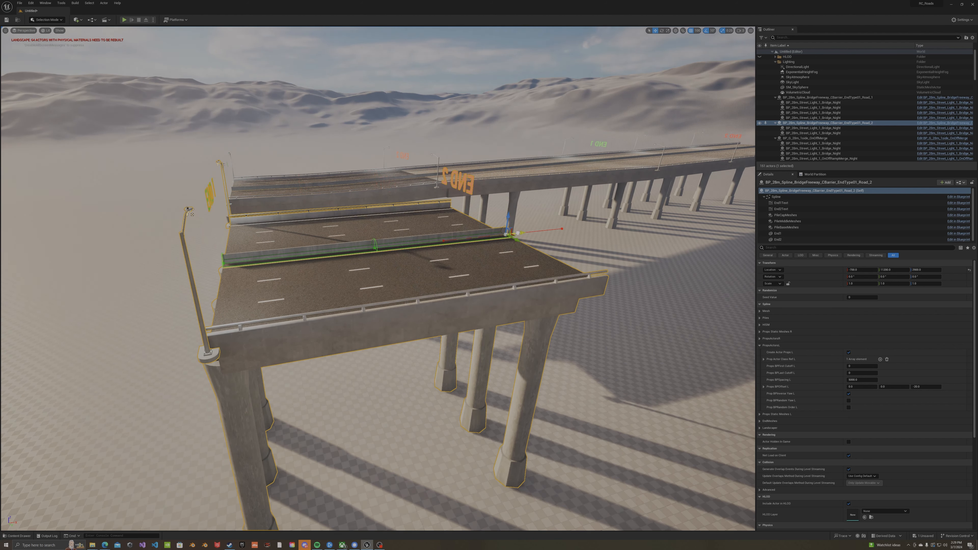
Step: Shift the spline point at END 2 sideways to give the new bridge deck a slight curve
{"action": "key", "text": "w"}
{"action": "right_click_drag", "start_coordinate": [524, 230], "coordinate": [555, 301]}
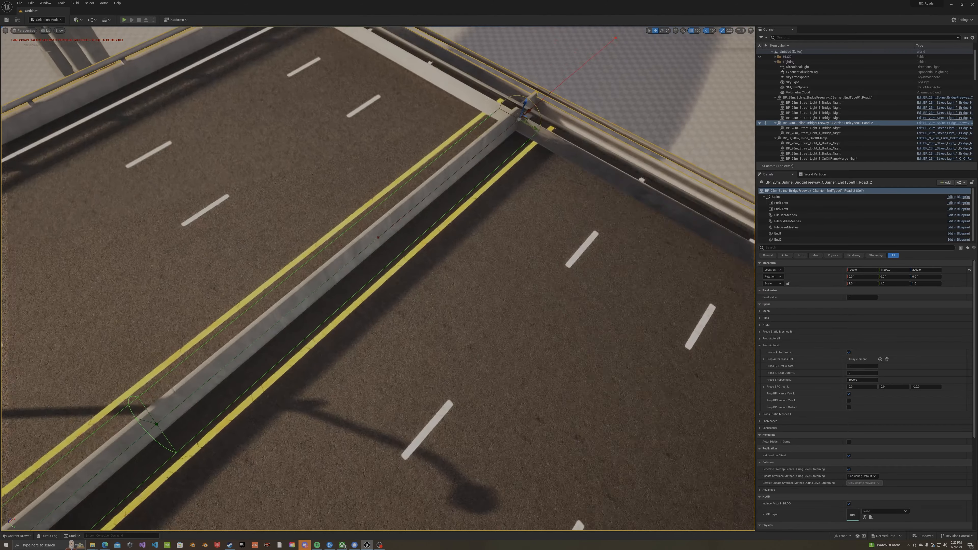
{"action": "key", "text": "s"}
{"action": "right_click_drag", "start_coordinate": [515, 347], "coordinate": [513, 307]}
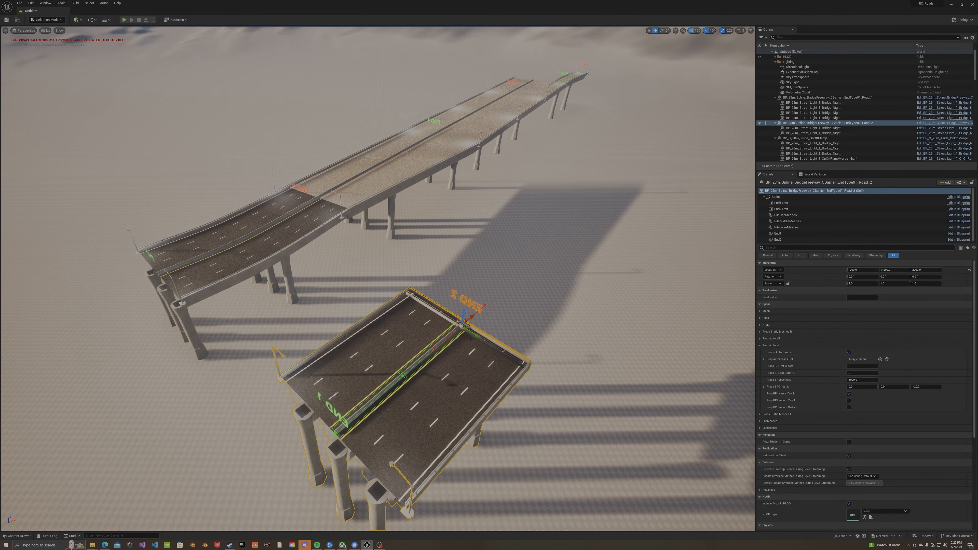
{"action": "left_click_drag", "start_coordinate": [471, 316], "coordinate": [460, 348]}
{"action": "key", "text": "e"}
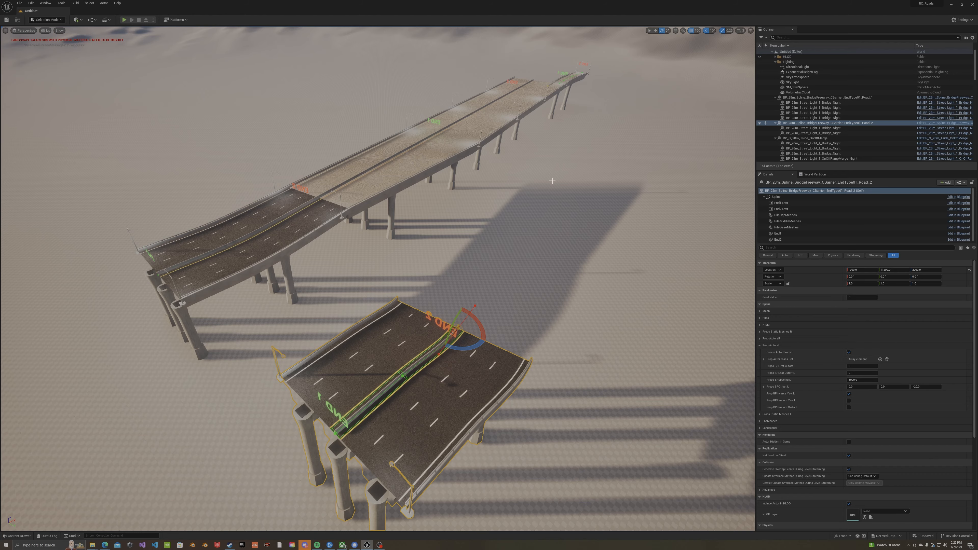
{"action": "right_click_drag", "start_coordinate": [519, 293], "coordinate": [385, 344]}
{"action": "key", "text": "d"}
{"action": "key", "text": "w"}
{"action": "key", "text": "d"}
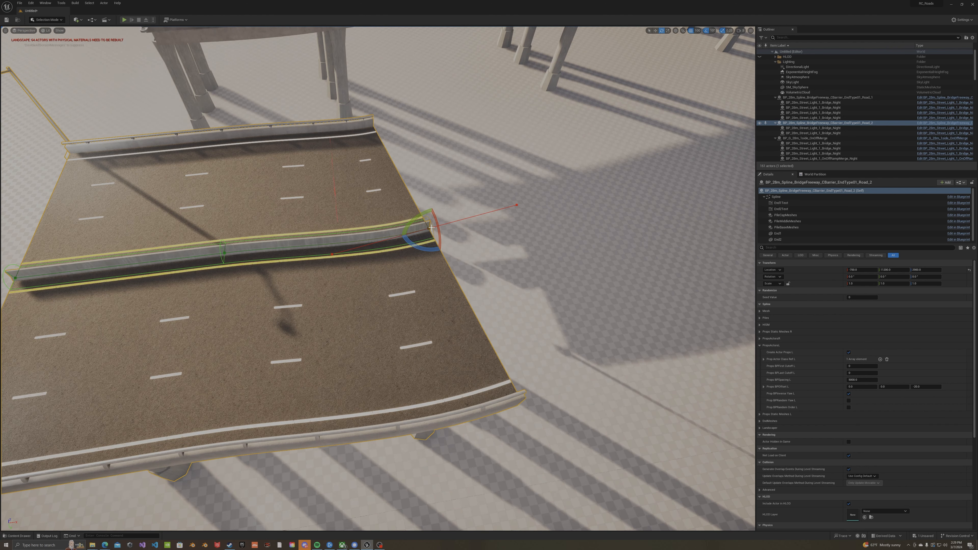
{"action": "key", "text": "w"}
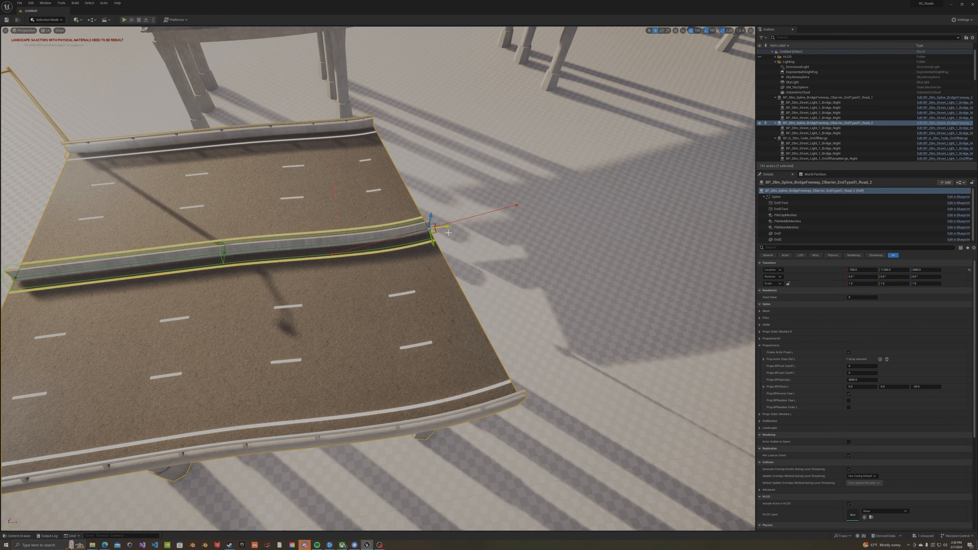
Step: Extend the curved bridge with another spline point beyond the current END 2 point
{"action": "key", "text": "a"}
{"action": "right_click_drag", "start_coordinate": [448, 233], "coordinate": [529, 229]}
{"action": "key", "text": "w"}
{"action": "key", "text": "s"}
{"action": "key", "text": "d"}
{"action": "key", "text": "a"}
{"action": "key", "text": "d"}
{"action": "key", "text": "w"}
{"action": "scroll", "coordinate": [349, 232], "scroll_direction": "down", "scroll_amount": 6}
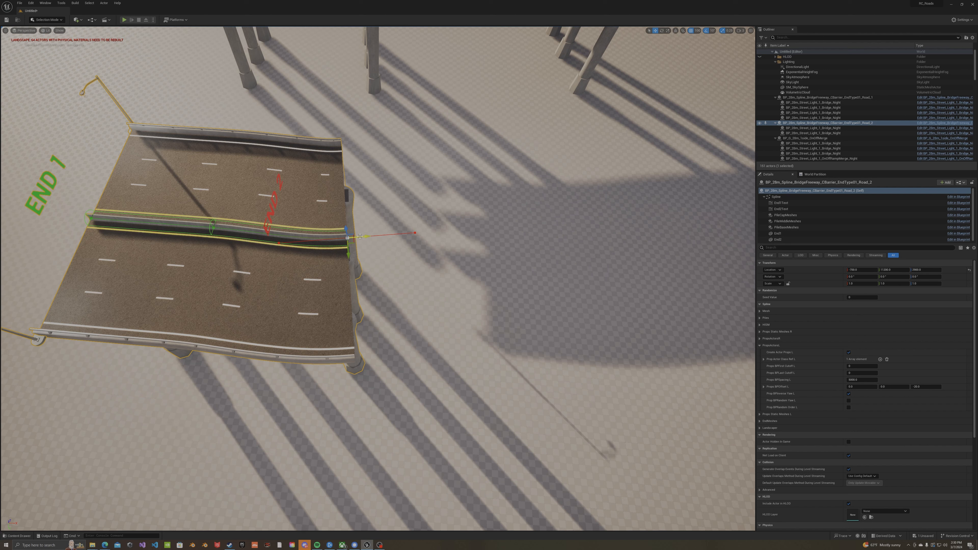
{"action": "left_click_drag", "start_coordinate": [363, 236], "coordinate": [564, 218]}
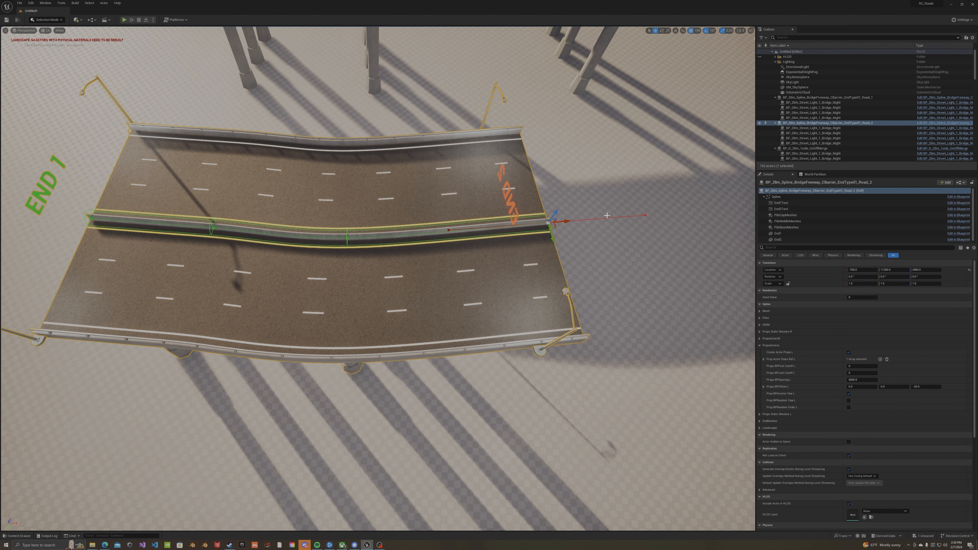
Step: Examine the existing bridge and how its freeway section connects to the off-ramp pieces
{"action": "right_click_drag", "start_coordinate": [562, 218], "coordinate": [558, 177]}
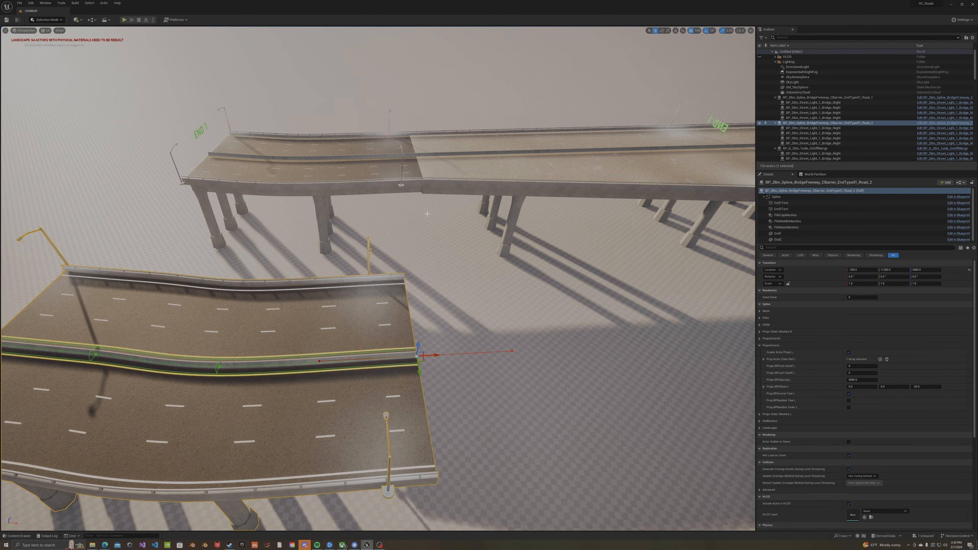
{"action": "right_click_drag", "start_coordinate": [427, 214], "coordinate": [468, 215]}
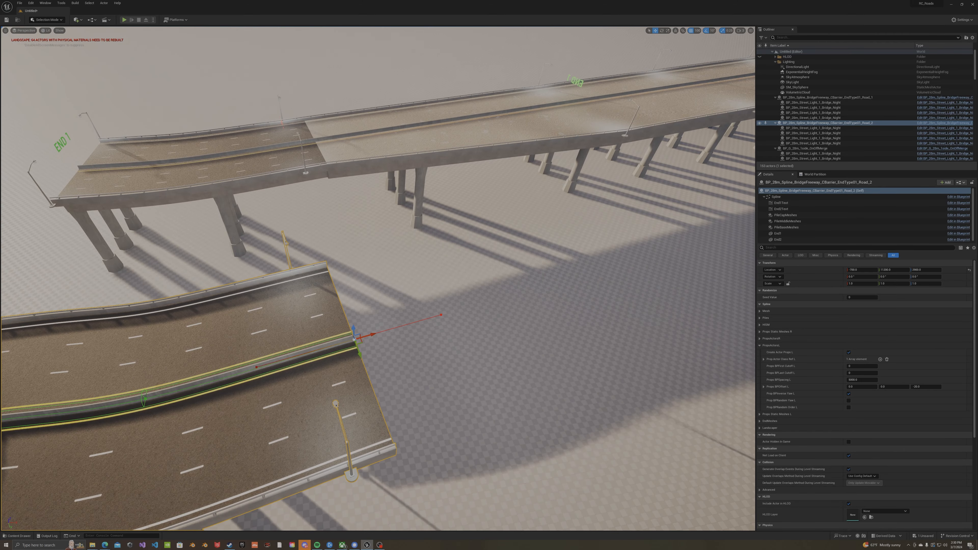
{"action": "mouse_move", "coordinate": [438, 139]}
{"action": "right_mouse_down"}
{"action": "mouse_move", "coordinate": [462, 152]}
{"action": "mouse_move", "coordinate": [438, 139]}
{"action": "right_mouse_up"}
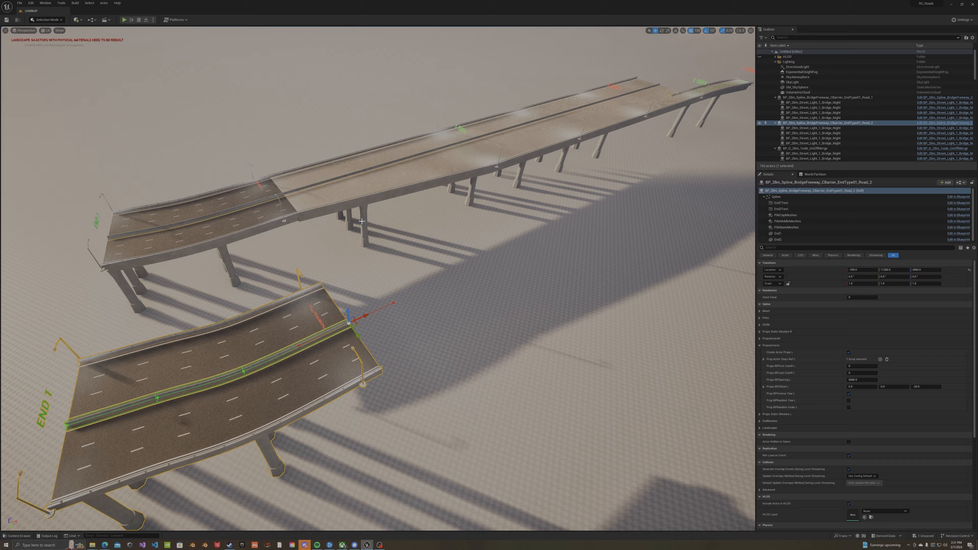
{"action": "right_click_drag", "start_coordinate": [360, 222], "coordinate": [493, 233]}
{"action": "key", "text": "w"}
{"action": "key", "text": "w"}
{"action": "key", "text": "w"}
{"action": "key", "text": "w"}
{"action": "key", "text": "a"}
{"action": "key", "text": "d"}
{"action": "key", "text": "s"}
{"action": "key", "text": "w"}
{"action": "key", "text": "w"}
{"action": "key", "text": "d"}
{"action": "key", "text": "a"}
{"action": "key", "text": "w"}
{"action": "key", "text": "s"}
{"action": "key", "text": "a"}
{"action": "key", "text": "s"}
Step: Select the two-way RH_OffRamp deck mesh on the existing bridge and locate its source asset in the project content
{"action": "left_click", "coordinate": [379, 227]}
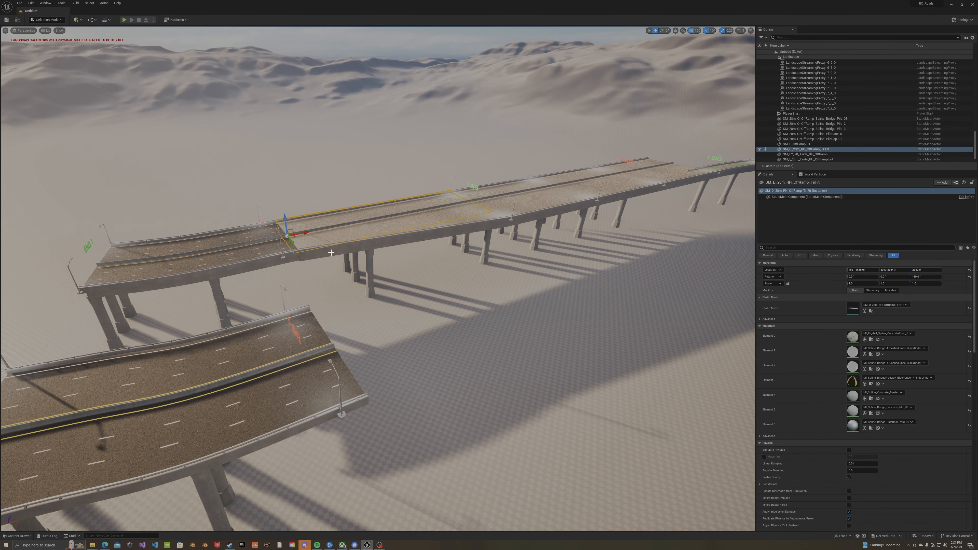
{"action": "left_click", "coordinate": [447, 222]}
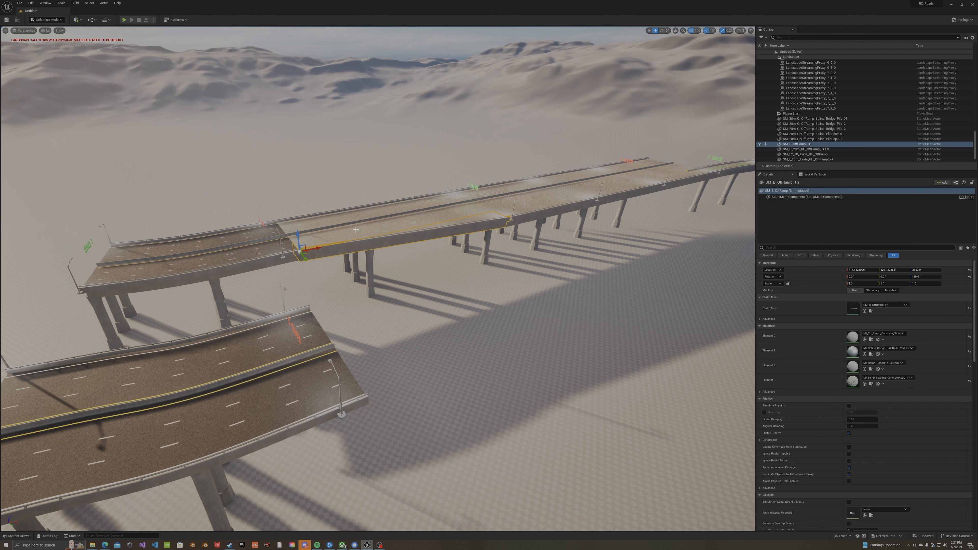
{"action": "left_click", "coordinate": [320, 236]}
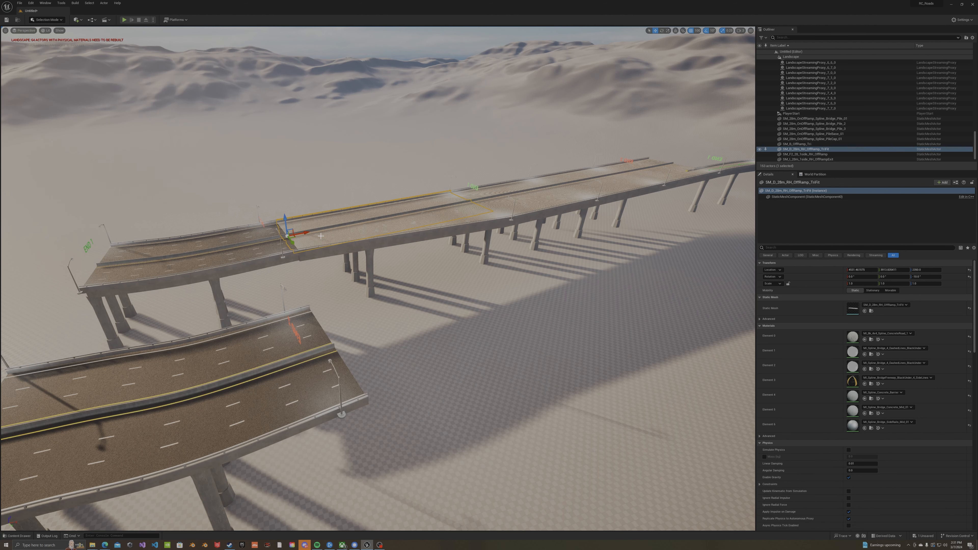
{"action": "right_click_drag", "start_coordinate": [351, 236], "coordinate": [356, 242]}
{"action": "key", "text": "a"}
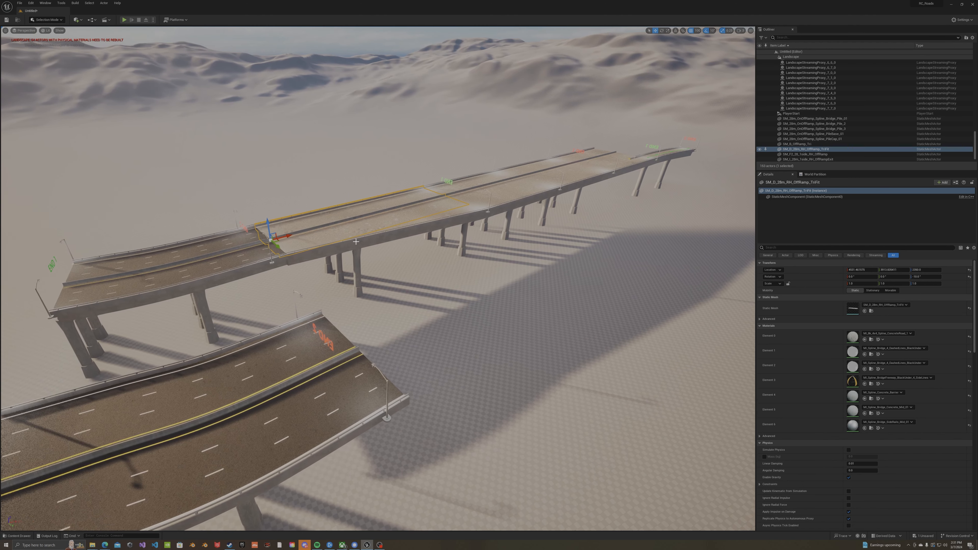
{"action": "key", "text": "ctrl+b"}
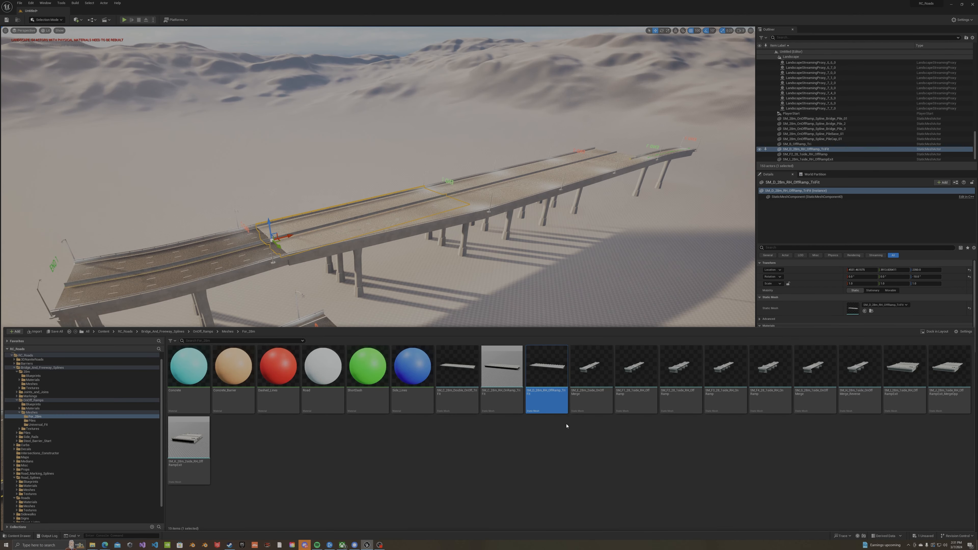
Step: Place a copy of the RH_OffRamp mesh in the level at the new bridge's END 2
{"action": "mouse_move", "coordinate": [544, 398]}
{"action": "left_click_drag", "start_coordinate": [553, 392], "coordinate": [316, 378]}
{"action": "right_click_drag", "start_coordinate": [323, 383], "coordinate": [379, 409]}
Step: Rotate the placed off-ramp mesh to follow the direction of the road at END 2
{"action": "key", "text": "e"}
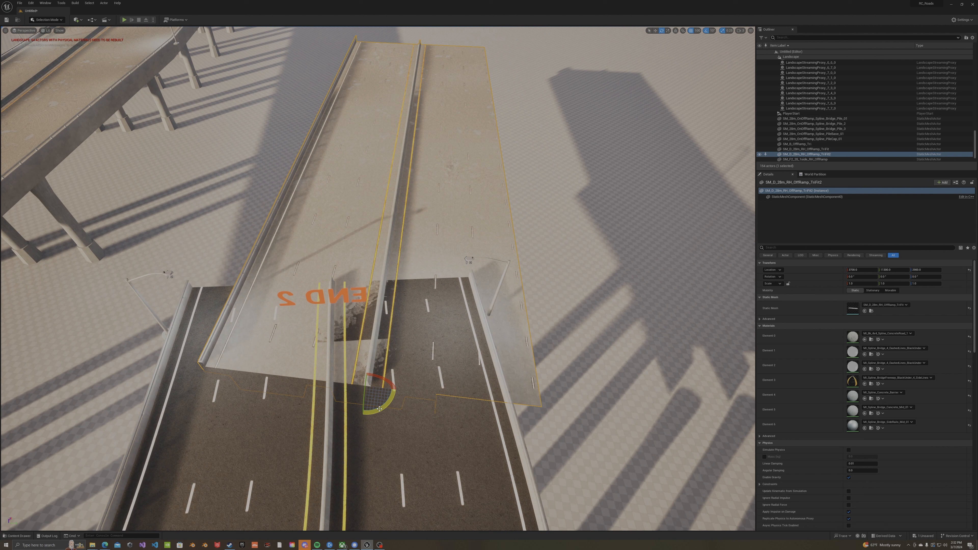
{"action": "left_click_drag", "start_coordinate": [379, 408], "coordinate": [348, 391]}
{"action": "key", "text": "w"}
{"action": "mouse_move", "coordinate": [360, 371]}
{"action": "right_mouse_down"}
{"action": "mouse_move", "coordinate": [335, 404]}
{"action": "mouse_move", "coordinate": [313, 389]}
{"action": "mouse_move", "coordinate": [360, 370]}
{"action": "right_mouse_up"}
Step: Move the off-ramp mesh forward along the road until its near edge meets the bridge deck's END 2 edge
{"action": "key", "text": "w"}
{"action": "right_click_drag", "start_coordinate": [408, 177], "coordinate": [385, 173]}
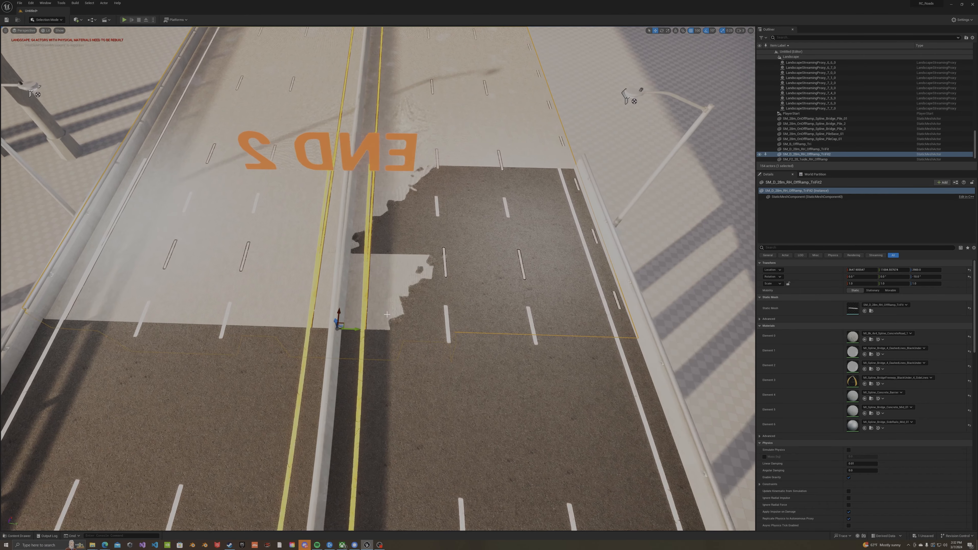
{"action": "left_click_drag", "start_coordinate": [337, 308], "coordinate": [351, 162]}
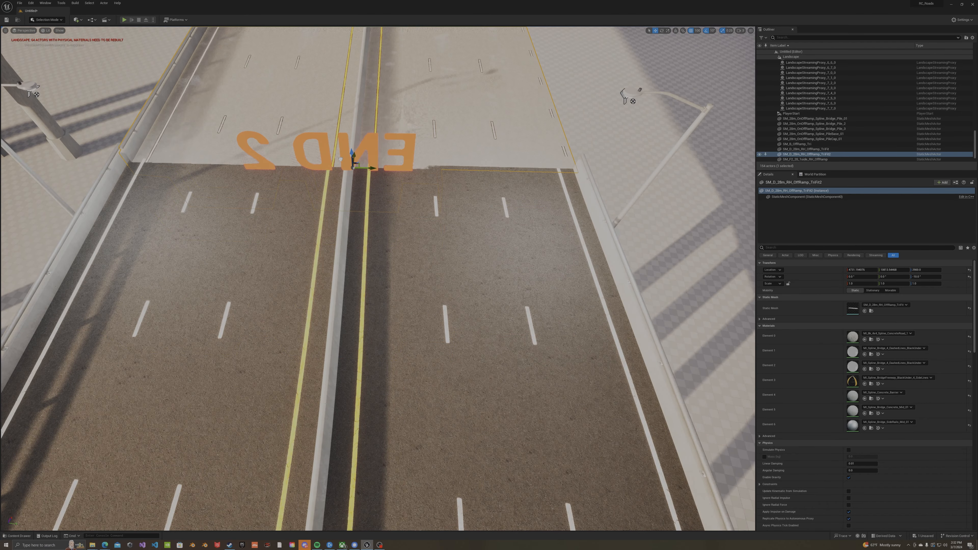
{"action": "right_click_drag", "start_coordinate": [561, 347], "coordinate": [416, 320]}
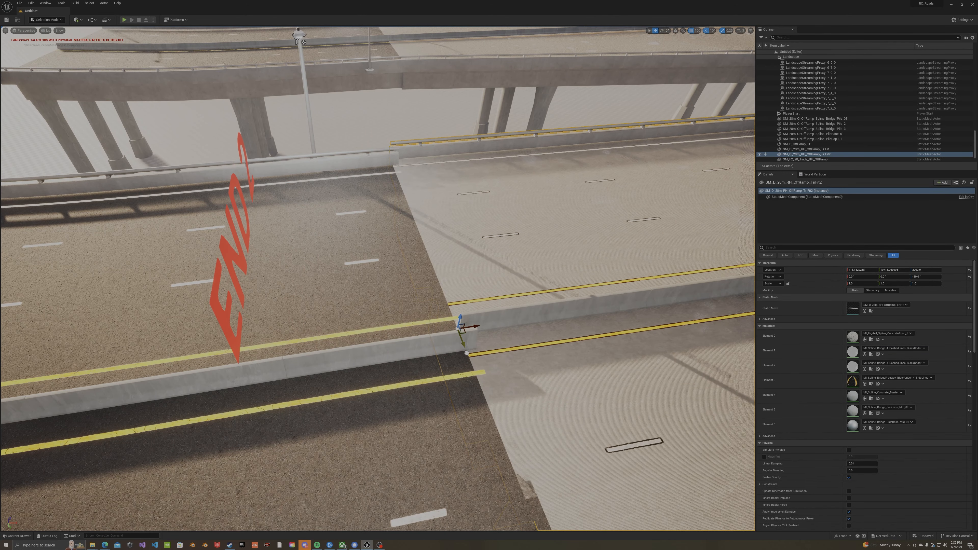
Step: Change the position grid snap value and nudge the off-ramp mesh so its median barrier and yellow lines align with the bridge
{"action": "left_click", "coordinate": [697, 31]}
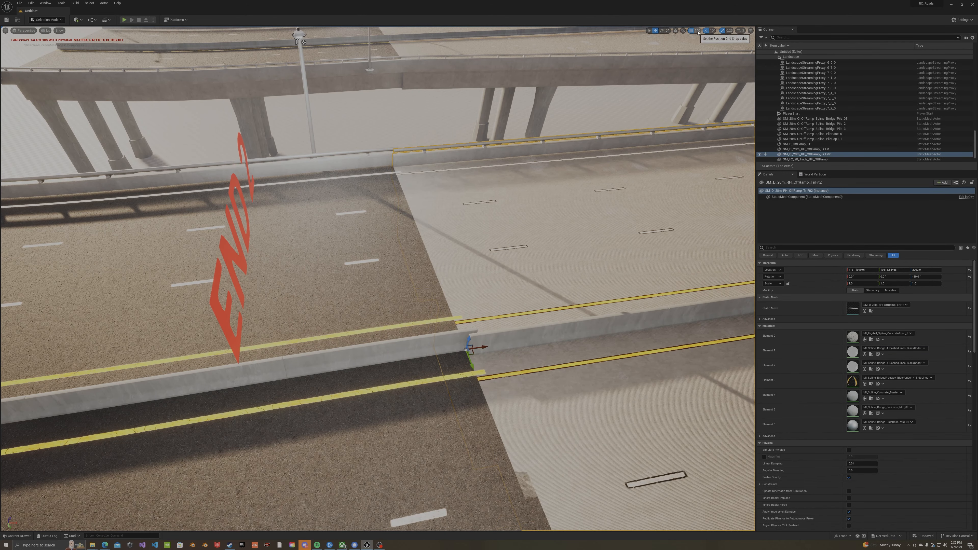
{"action": "left_click", "coordinate": [707, 44]}
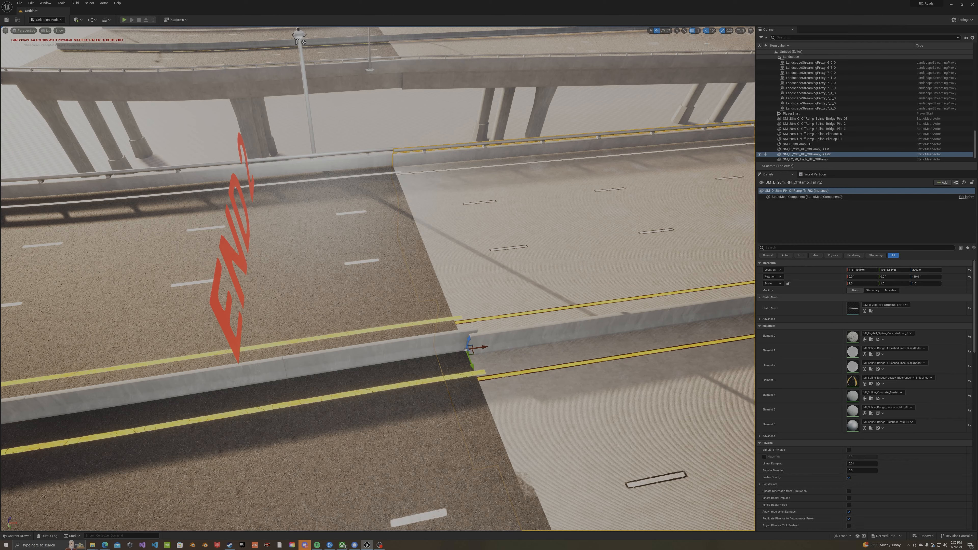
{"action": "mouse_move", "coordinate": [465, 387]}
{"action": "right_mouse_down"}
{"action": "mouse_move", "coordinate": [497, 397]}
{"action": "mouse_move", "coordinate": [464, 388]}
{"action": "right_mouse_up"}
{"action": "key", "text": "w"}
{"action": "key", "text": "s"}
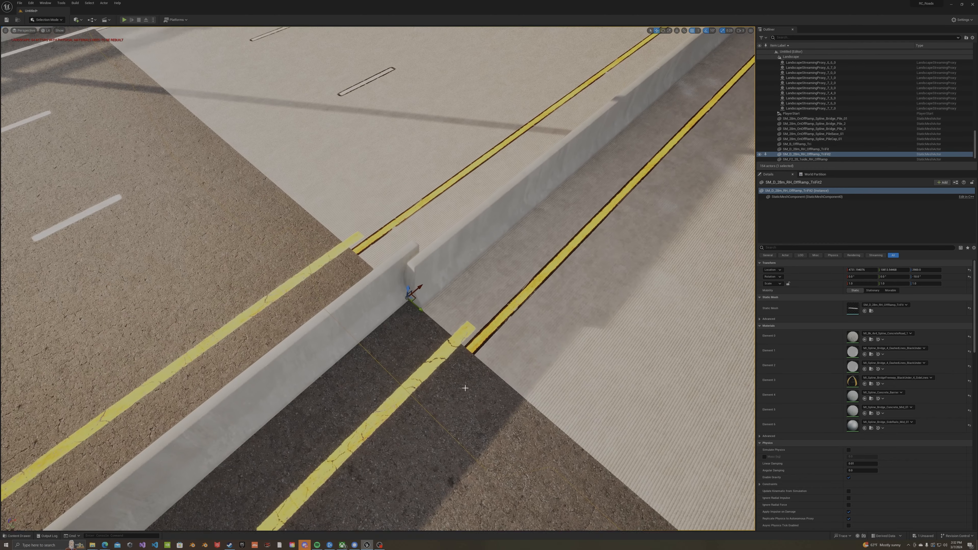
{"action": "left_click_drag", "start_coordinate": [418, 310], "coordinate": [415, 259]}
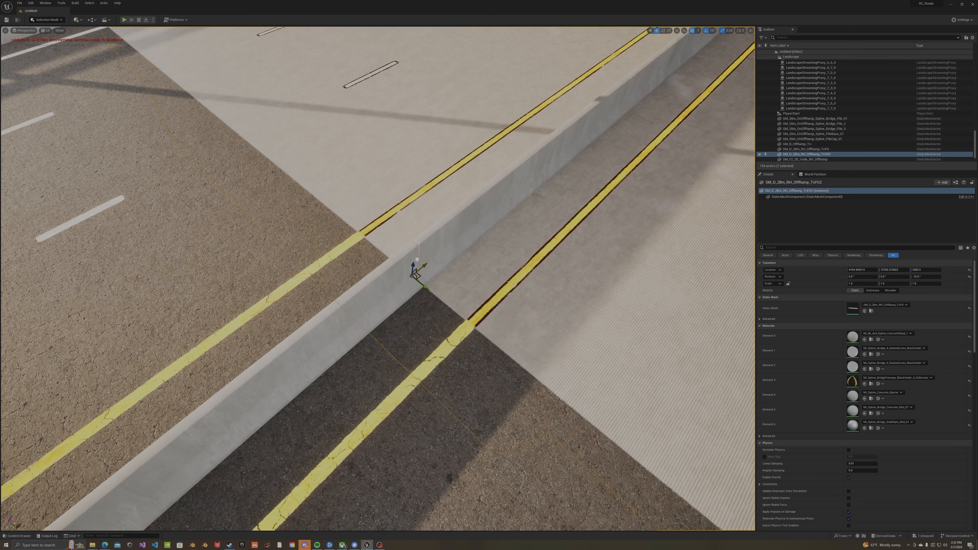
{"action": "right_click_drag", "start_coordinate": [416, 259], "coordinate": [447, 305]}
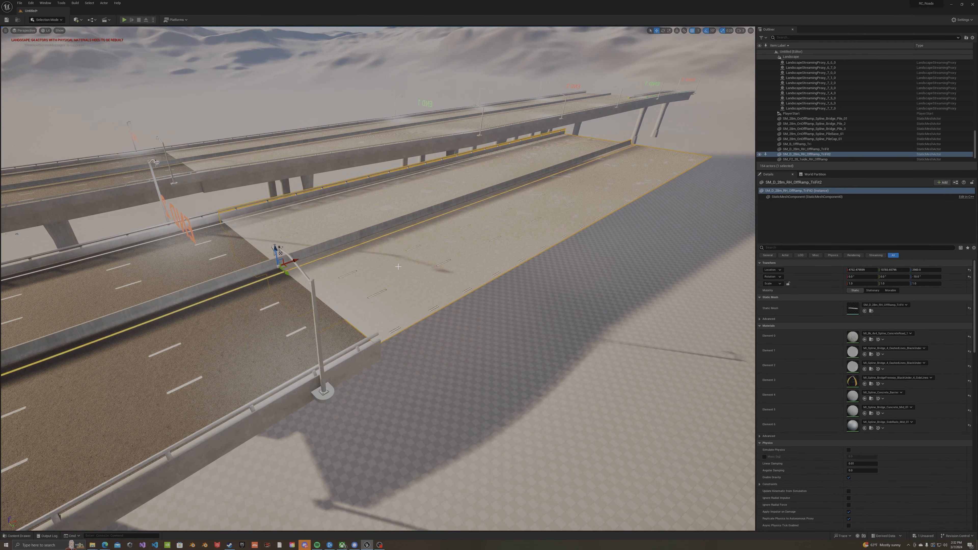
{"action": "right_click_drag", "start_coordinate": [398, 267], "coordinate": [393, 267]}
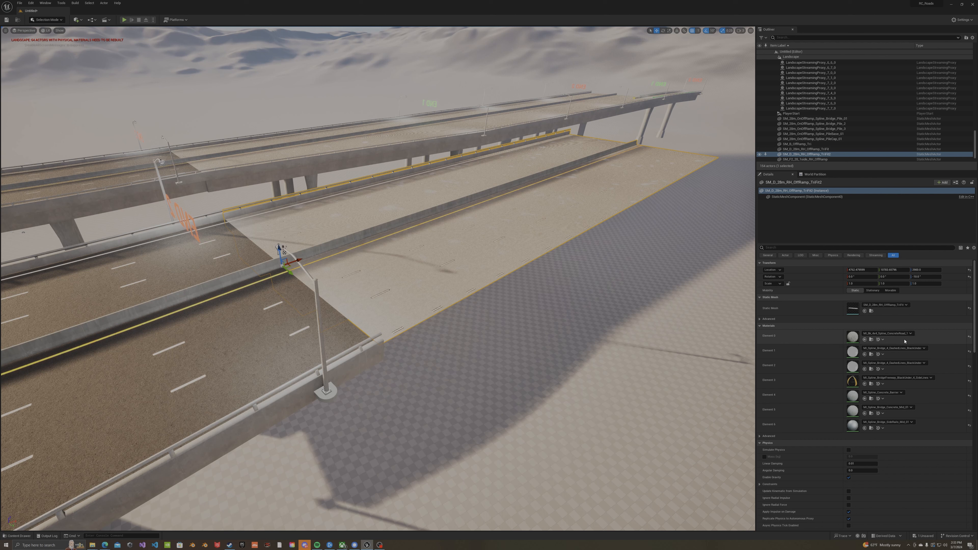
Step: Try the darker Spline_Road_1 material on Element 0 of the off-ramp mesh, and undo the material change
{"action": "left_click", "coordinate": [871, 340]}
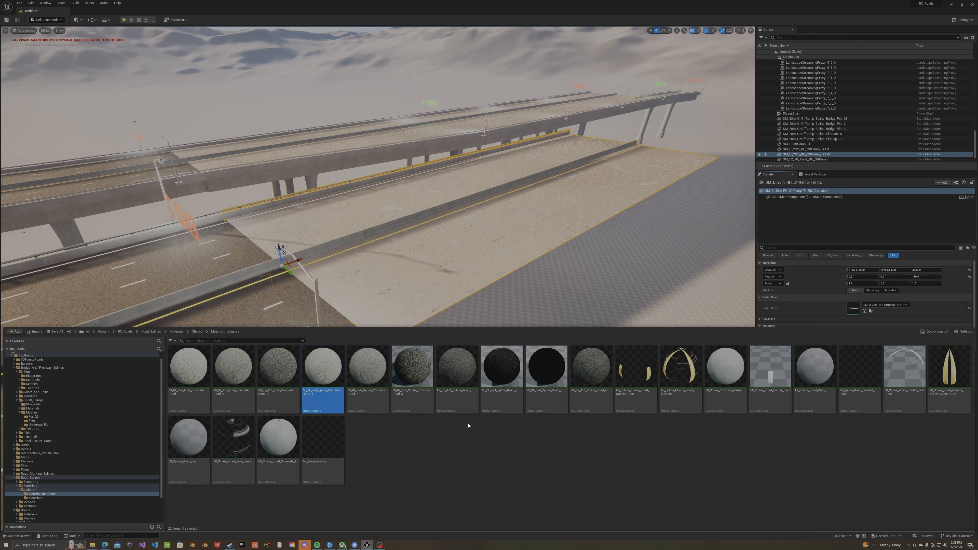
{"action": "left_click", "coordinate": [457, 371]}
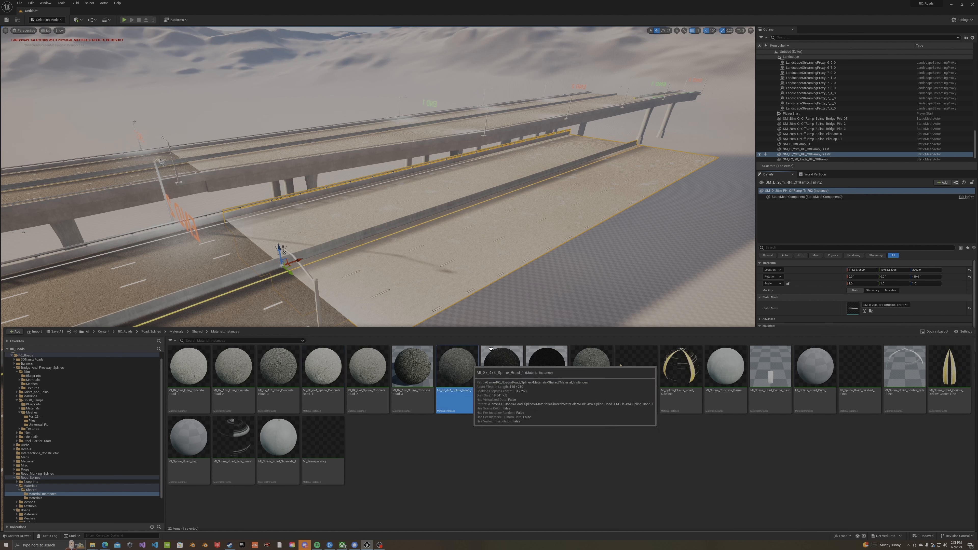
{"action": "scroll", "coordinate": [886, 298], "scroll_direction": "down", "scroll_amount": 2}
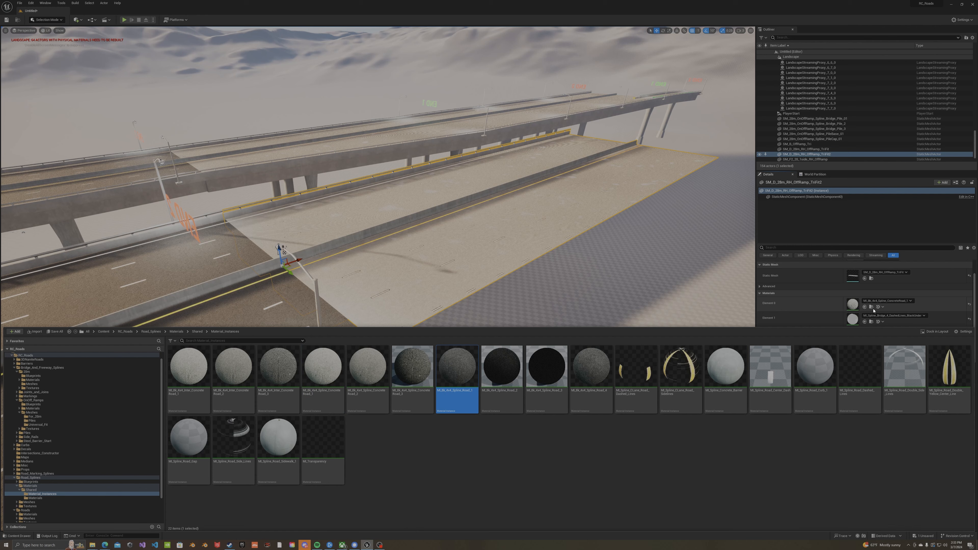
{"action": "left_click", "coordinate": [864, 307]}
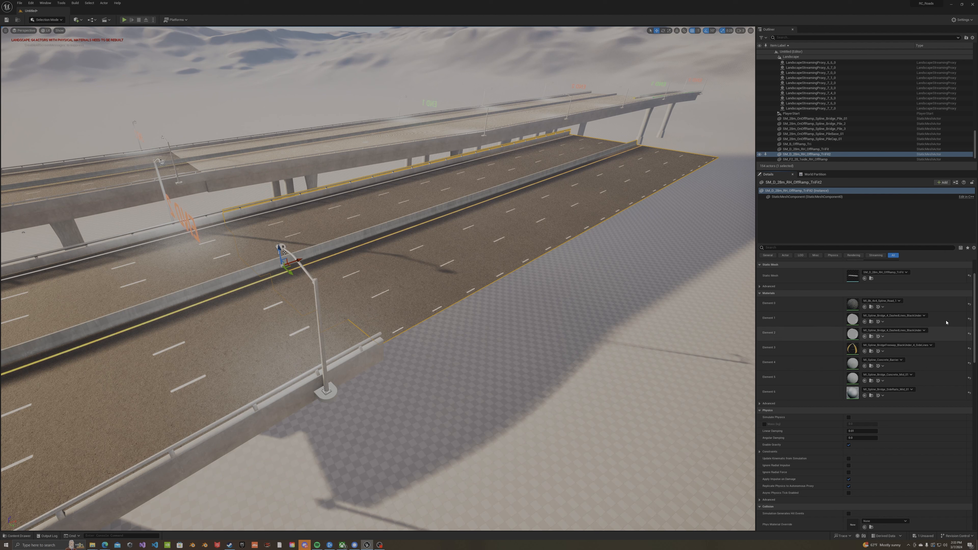
{"action": "key", "text": "ctrl+z"}
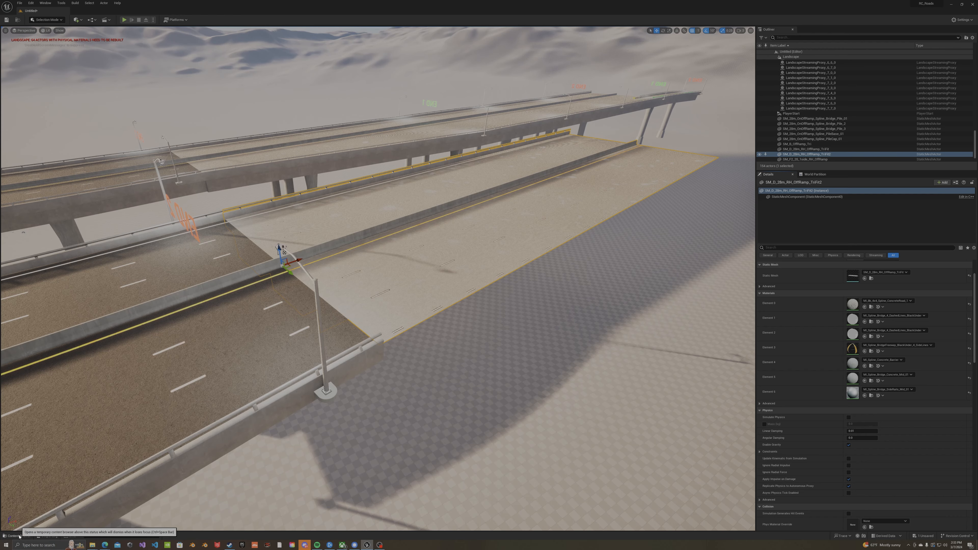
Step: Find the triangular edge mesh used on the existing off-ramp and place another SM_B_OffRamp_Tri beside the new off-ramp section
{"action": "right_click_drag", "start_coordinate": [404, 210], "coordinate": [450, 274]}
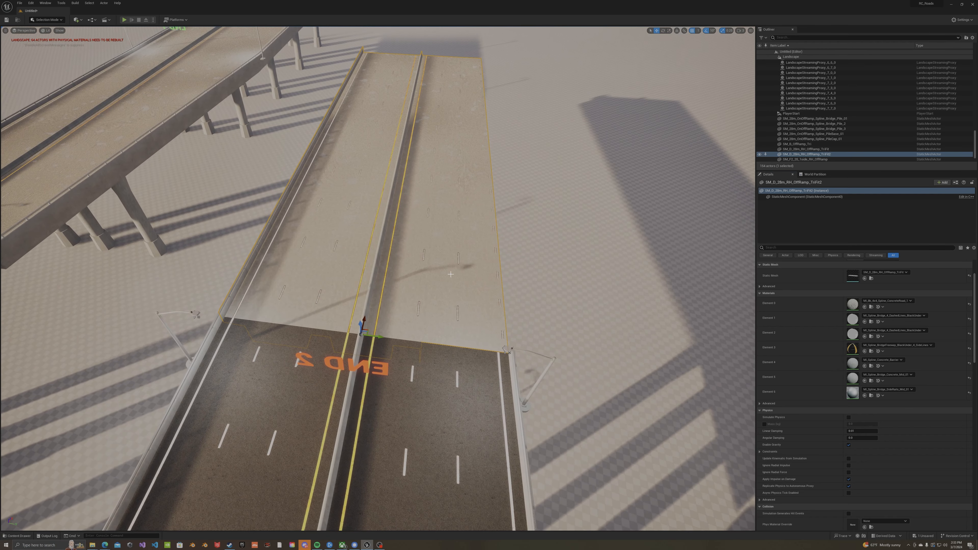
{"action": "left_click", "coordinate": [178, 107]}
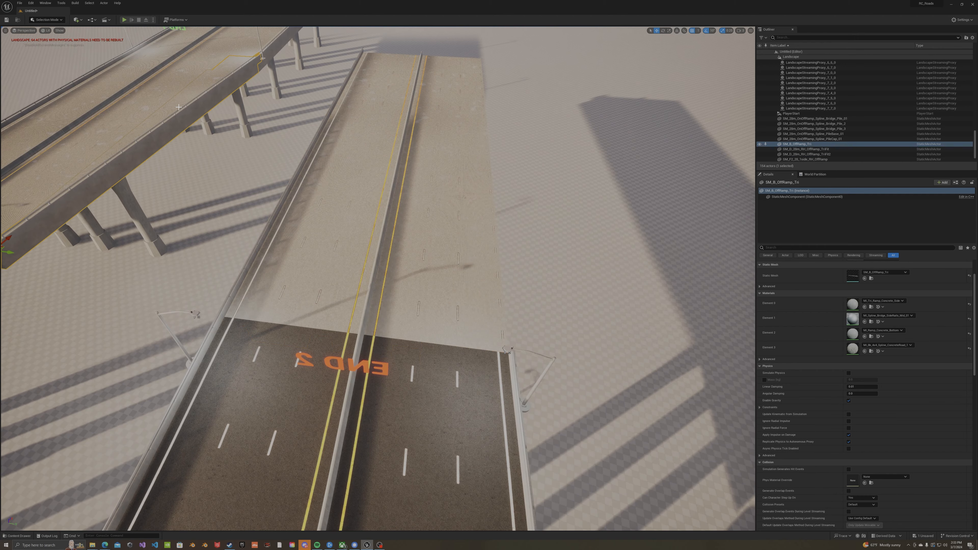
{"action": "mouse_move", "coordinate": [175, 289]}
{"action": "right_mouse_down"}
{"action": "mouse_move", "coordinate": [215, 277]}
{"action": "mouse_move", "coordinate": [219, 266]}
{"action": "mouse_move", "coordinate": [175, 289]}
{"action": "right_mouse_up"}
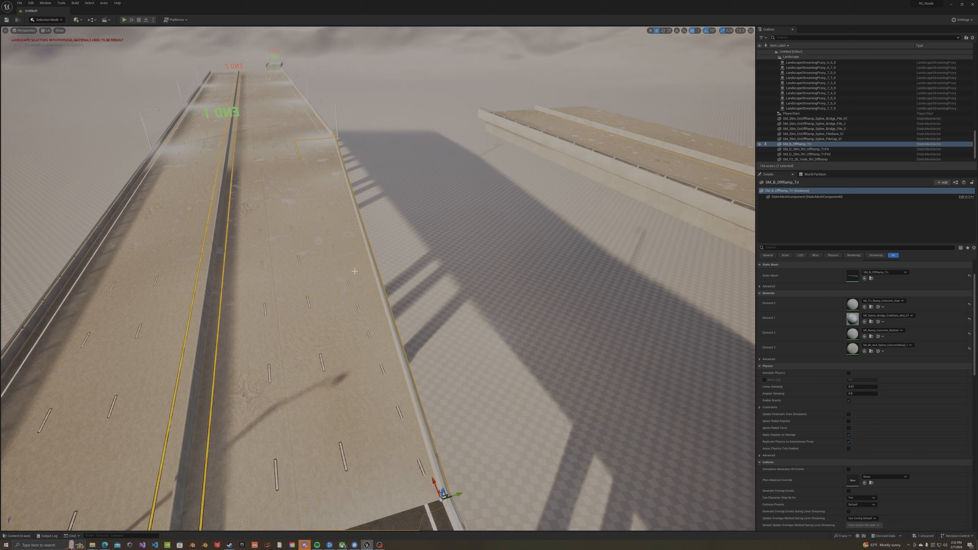
{"action": "mouse_move", "coordinate": [358, 284]}
{"action": "right_mouse_down"}
{"action": "mouse_move", "coordinate": [348, 254]}
{"action": "mouse_move", "coordinate": [270, 248]}
{"action": "mouse_move", "coordinate": [359, 284]}
{"action": "right_mouse_up"}
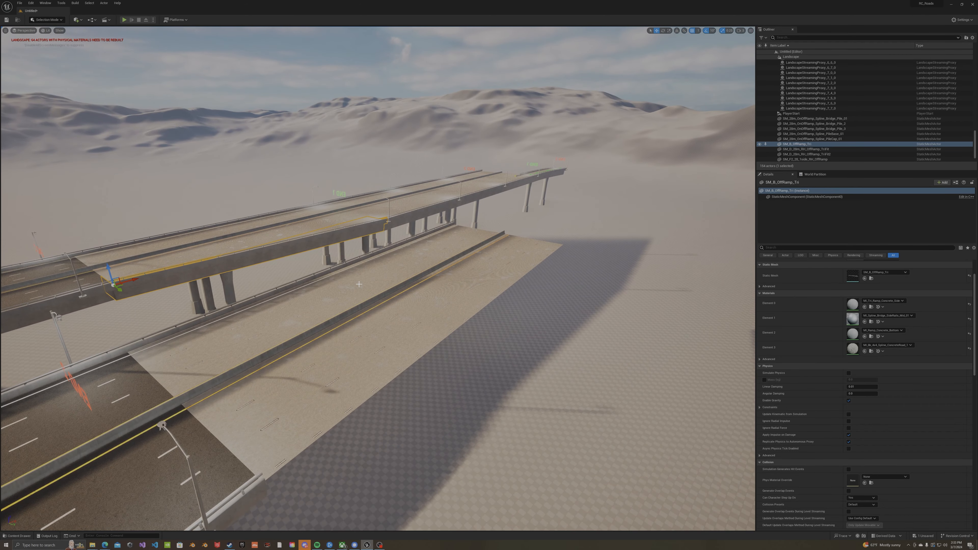
{"action": "key", "text": "ctrl+space"}
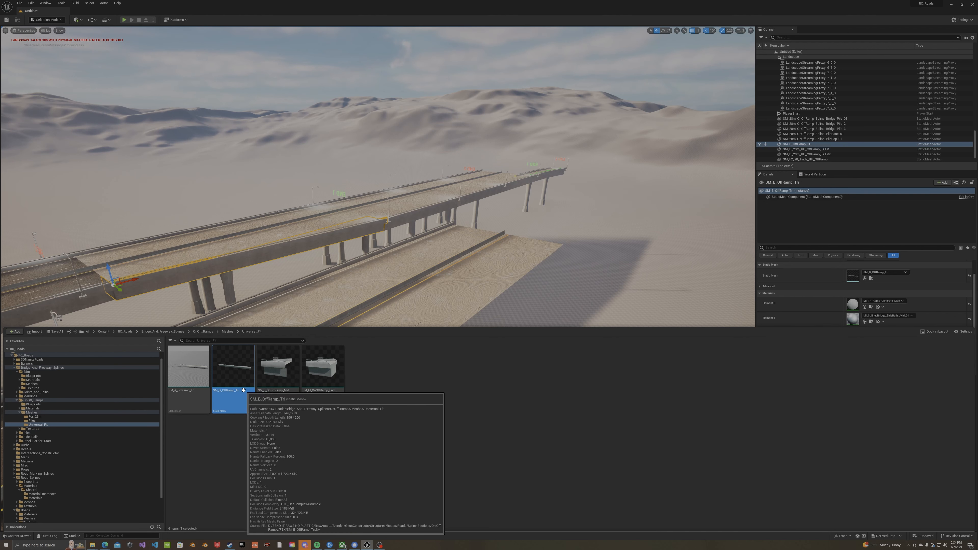
{"action": "left_click_drag", "start_coordinate": [237, 376], "coordinate": [327, 417]}
{"action": "right_click_drag", "start_coordinate": [327, 418], "coordinate": [385, 416]}
{"action": "key", "text": "s"}
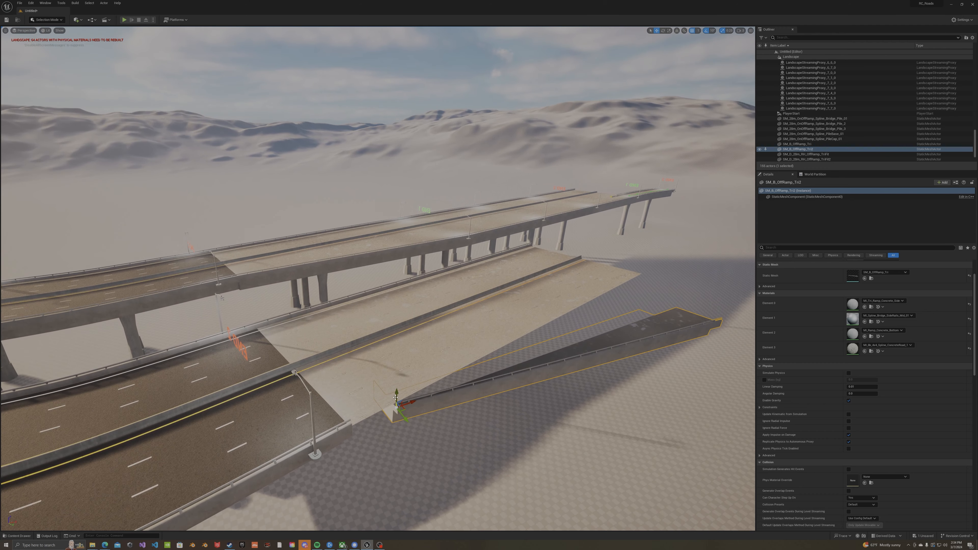
Step: Move the triangular mesh to the end of the bridge's outer barrier and rotate it to line up with the off-ramp's outer edge
{"action": "left_click_drag", "start_coordinate": [395, 395], "coordinate": [359, 435]}
{"action": "key", "text": "w"}
{"action": "right_click_drag", "start_coordinate": [359, 435], "coordinate": [438, 481]}
{"action": "right_click_drag", "start_coordinate": [372, 371], "coordinate": [409, 404]}
{"action": "key", "text": "s"}
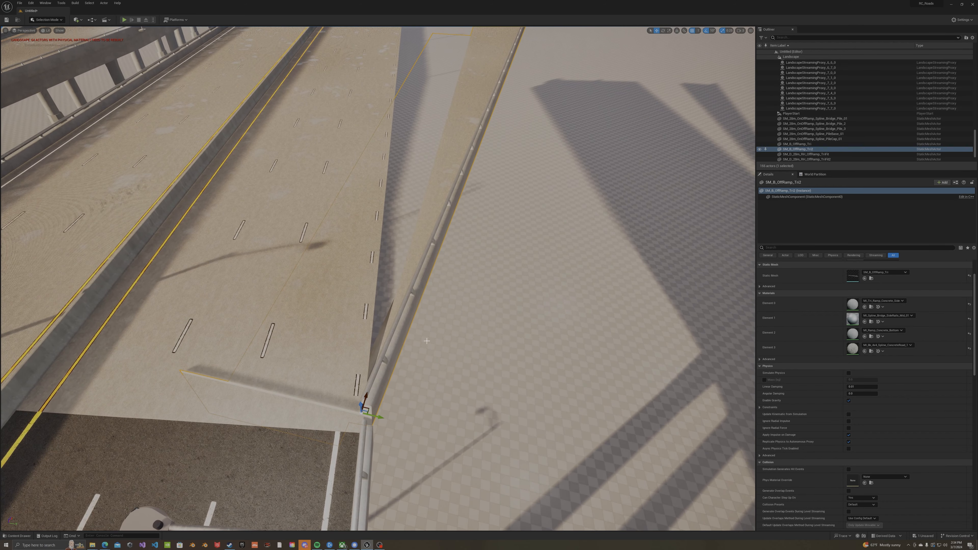
{"action": "key", "text": "e"}
{"action": "left_click_drag", "start_coordinate": [373, 438], "coordinate": [362, 407]}
{"action": "key", "text": "w"}
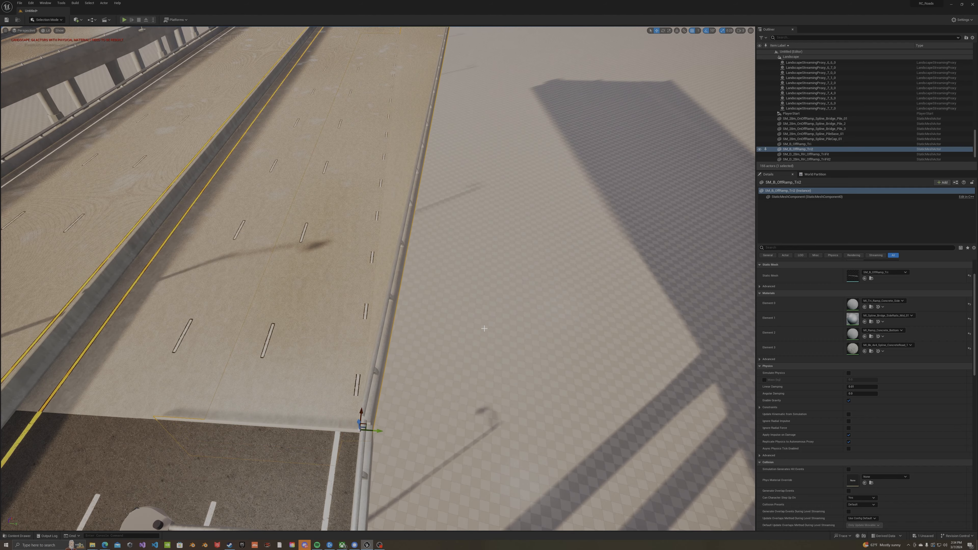
Step: Nudge the triangular mesh onto the bridge deck's corner and lower it until it is flush with the road surface
{"action": "right_click_drag", "start_coordinate": [504, 321], "coordinate": [353, 400]}
{"action": "key", "text": "w"}
{"action": "left_click_drag", "start_coordinate": [358, 295], "coordinate": [360, 297]}
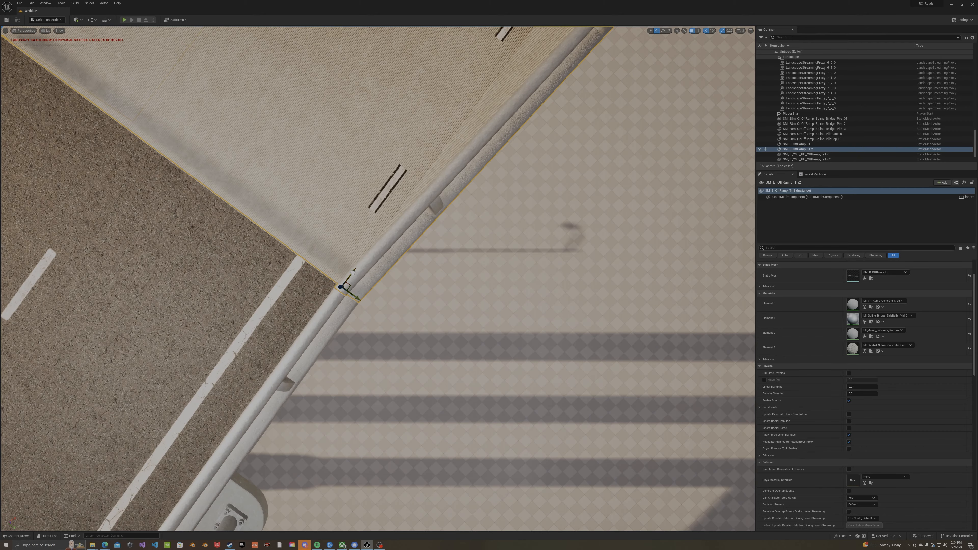
{"action": "right_click_drag", "start_coordinate": [354, 273], "coordinate": [341, 328]}
{"action": "key", "text": "s"}
{"action": "right_click_drag", "start_coordinate": [413, 301], "coordinate": [413, 281]}
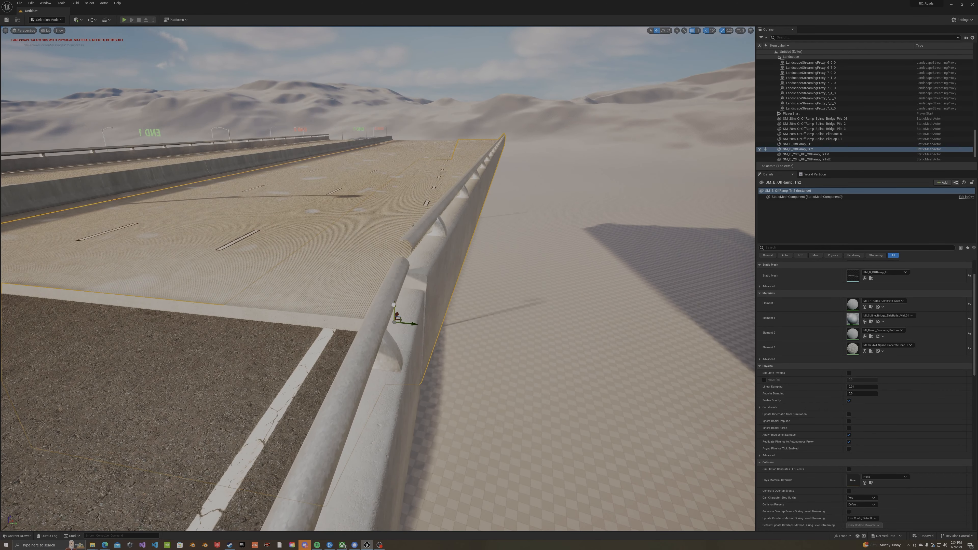
{"action": "left_click_drag", "start_coordinate": [393, 304], "coordinate": [393, 320]}
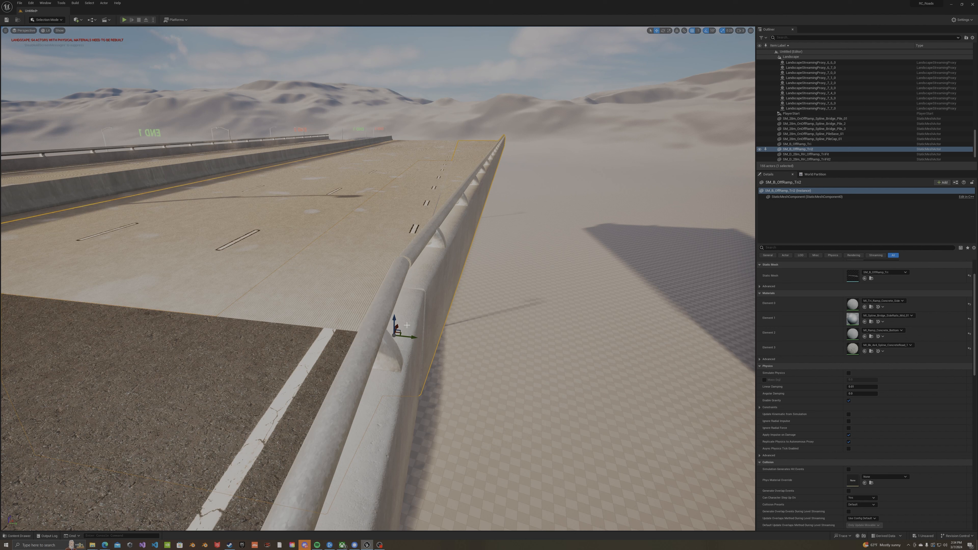
Step: Shift the triangular mesh so its barrier and handrail meet the bridge's, and compare the outlines of both objects at the joint
{"action": "left_click_drag", "start_coordinate": [394, 323], "coordinate": [409, 334]}
{"action": "right_click_drag", "start_coordinate": [457, 307], "coordinate": [457, 307]}
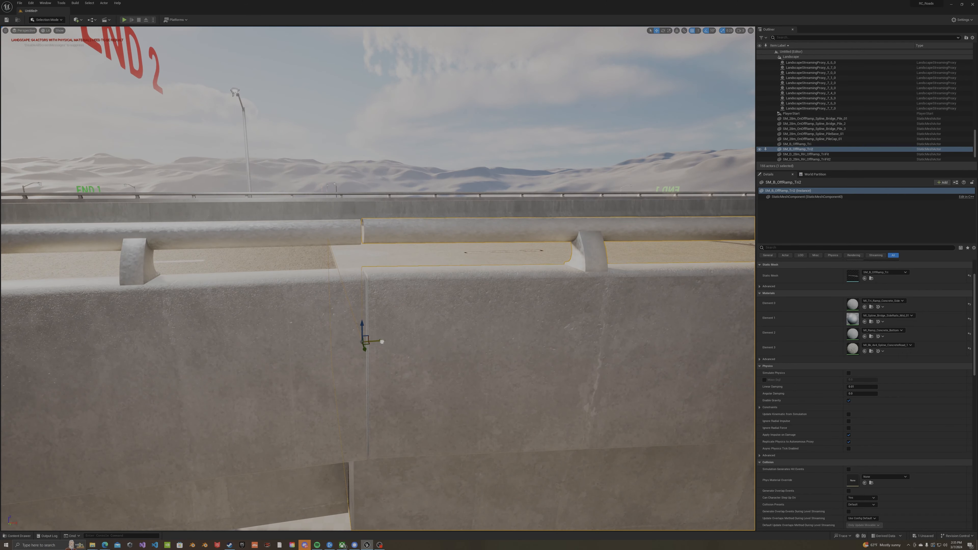
{"action": "left_click_drag", "start_coordinate": [381, 342], "coordinate": [380, 341]}
{"action": "right_click_drag", "start_coordinate": [380, 341], "coordinate": [346, 313]}
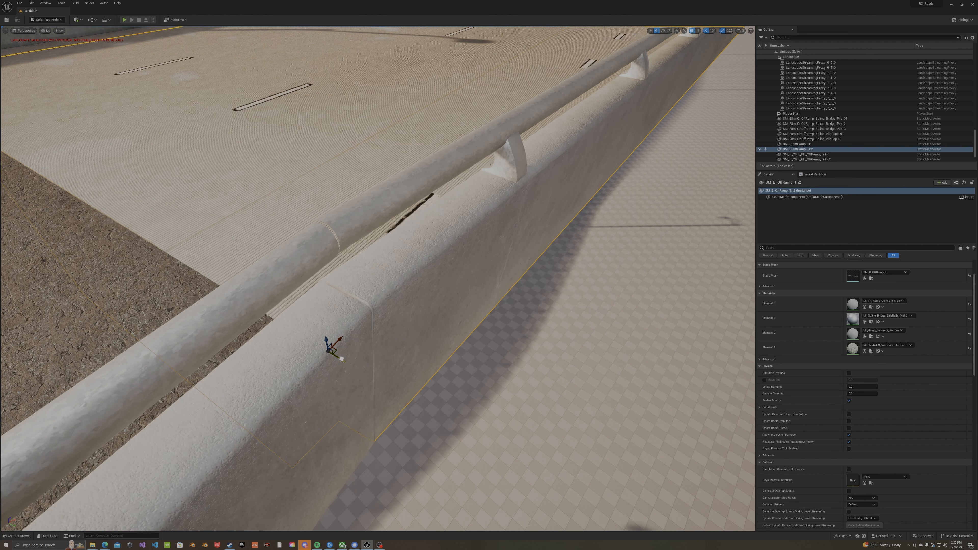
{"action": "left_click", "coordinate": [342, 343]}
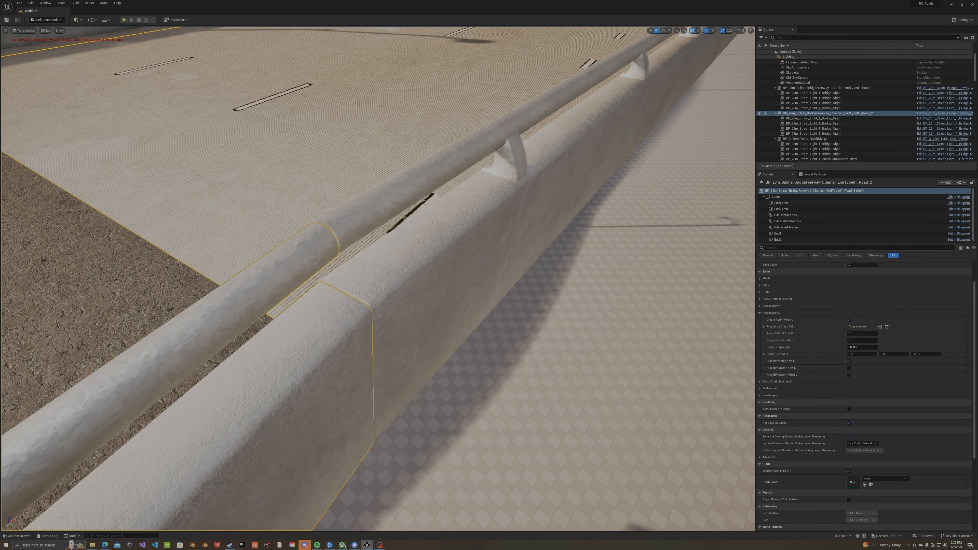
{"action": "left_click", "coordinate": [356, 283]}
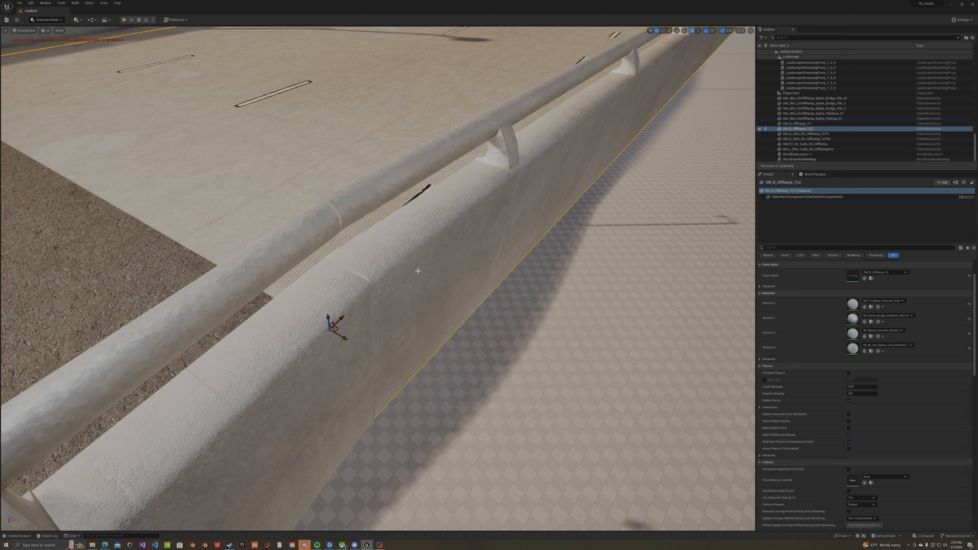
Step: Fine-tune the triangular mesh's position along the road and in height to close the remaining seam in the barrier
{"action": "right_click_drag", "start_coordinate": [418, 270], "coordinate": [348, 266]}
{"action": "right_click_drag", "start_coordinate": [268, 277], "coordinate": [468, 252]}
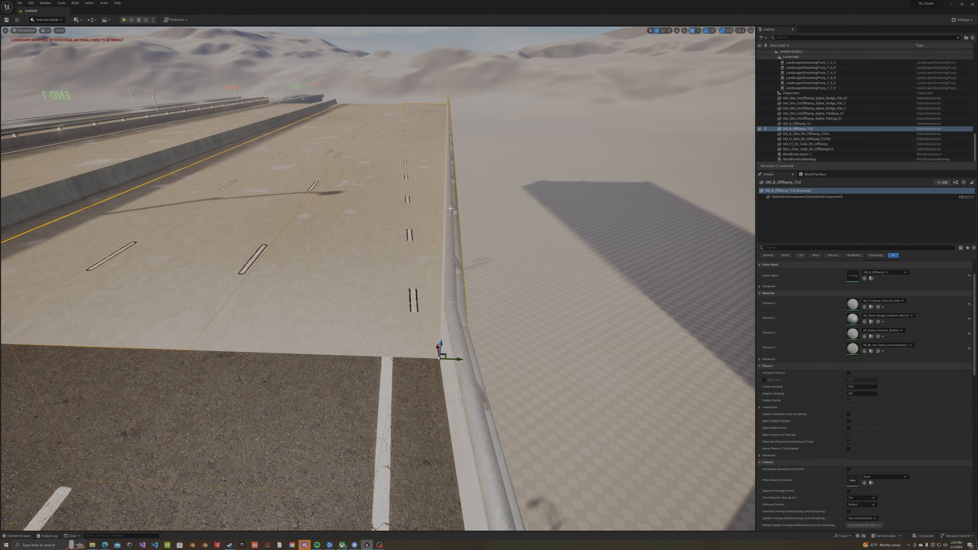
{"action": "right_click_drag", "start_coordinate": [450, 208], "coordinate": [183, 325]}
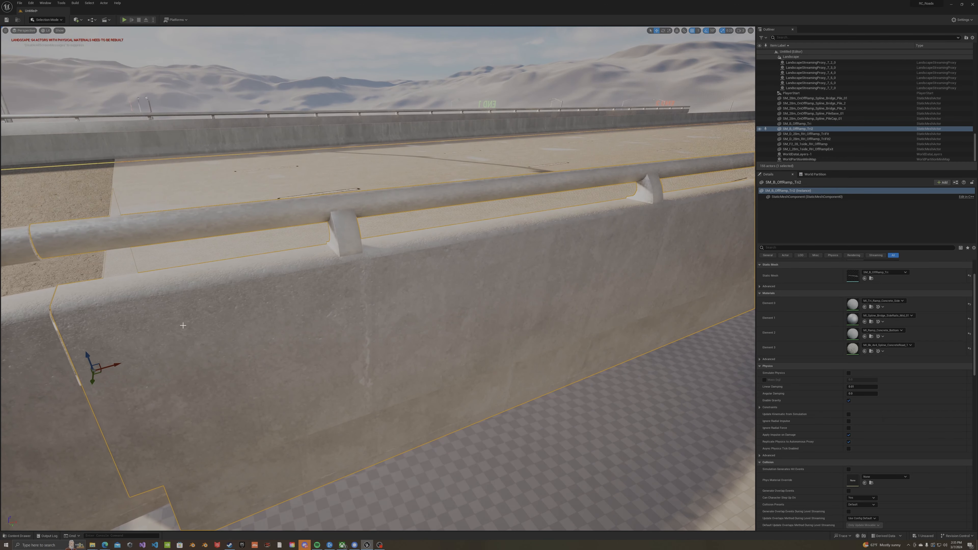
{"action": "left_click_drag", "start_coordinate": [118, 366], "coordinate": [116, 366]}
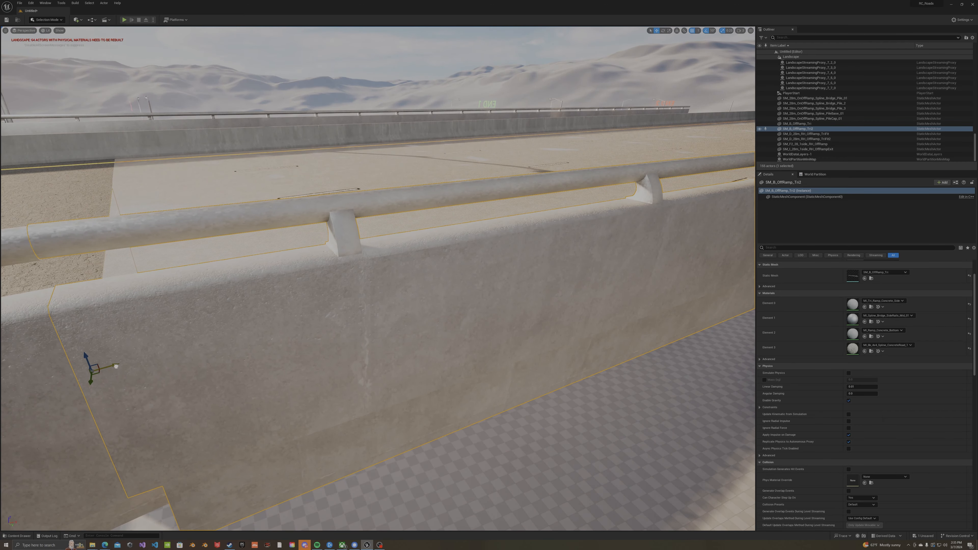
{"action": "right_click_drag", "start_coordinate": [139, 375], "coordinate": [214, 379]}
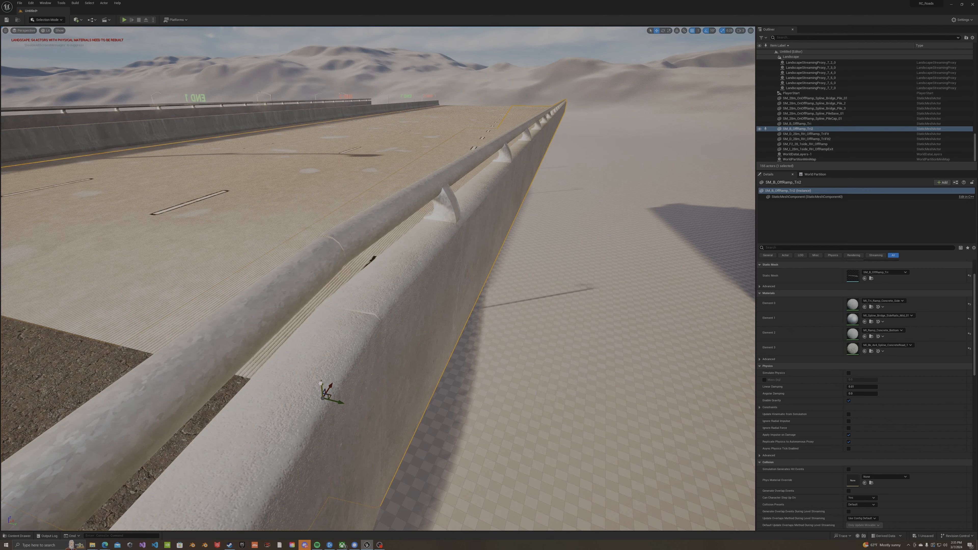
{"action": "left_click_drag", "start_coordinate": [320, 383], "coordinate": [321, 383]}
Step: Find the Blueprint used after the existing off-ramp and place another BP_G_28m_1side_OnOffMerge near the new off-ramp's far end
{"action": "right_click_drag", "start_coordinate": [420, 312], "coordinate": [303, 286]}
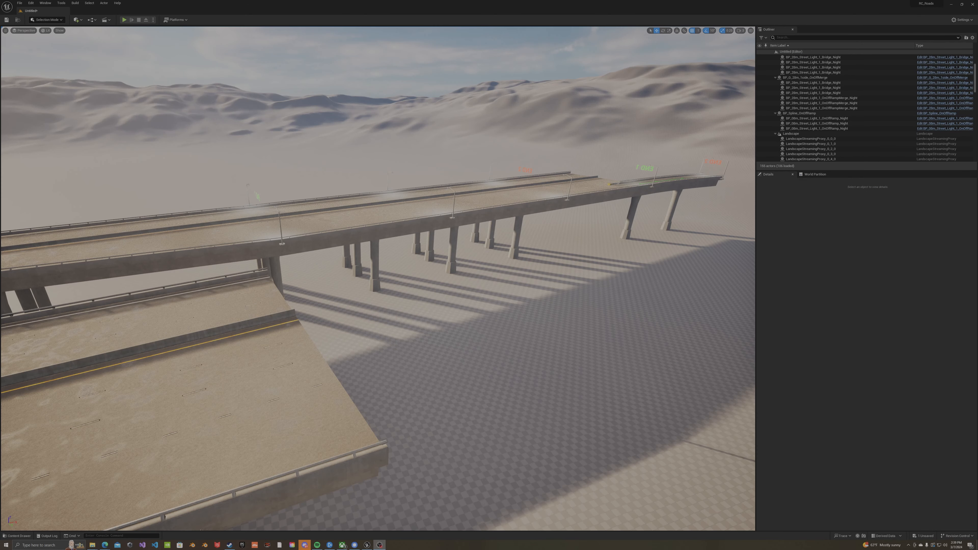
{"action": "mouse_move", "coordinate": [355, 292]}
{"action": "right_mouse_down"}
{"action": "mouse_move", "coordinate": [380, 294]}
{"action": "mouse_move", "coordinate": [350, 292]}
{"action": "right_mouse_up"}
{"action": "left_click", "coordinate": [363, 224]}
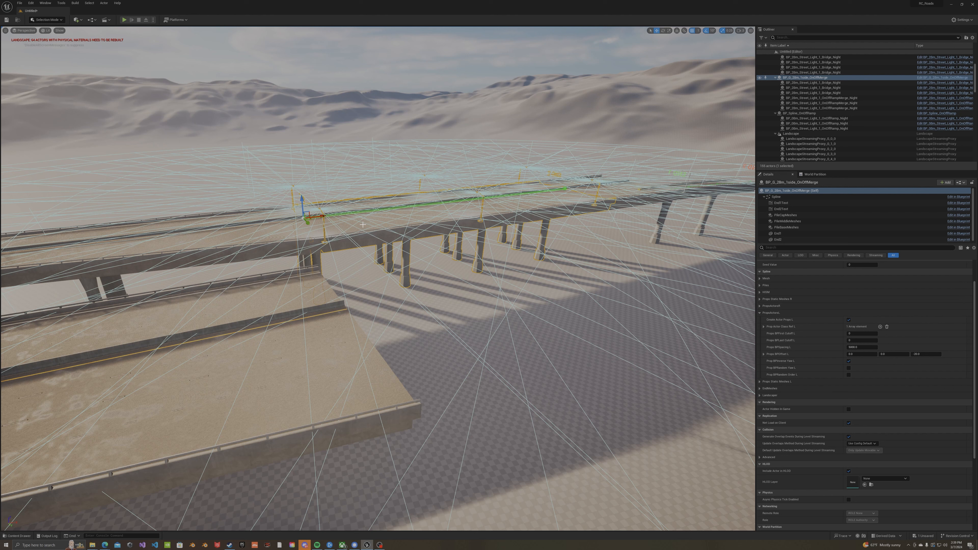
{"action": "key", "text": "ctrl+b"}
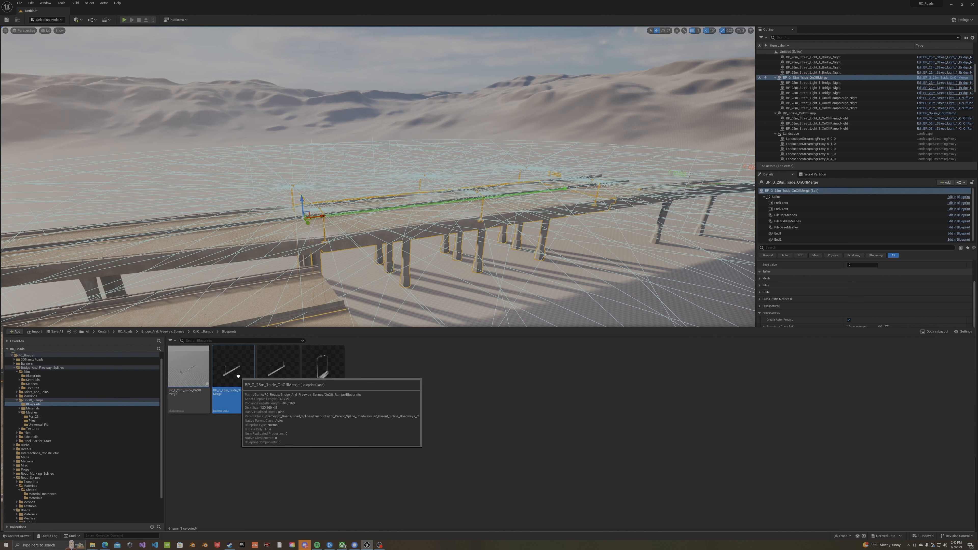
{"action": "left_click_drag", "start_coordinate": [237, 375], "coordinate": [443, 374]}
{"action": "left_click_drag", "start_coordinate": [428, 378], "coordinate": [354, 293]}
{"action": "right_click_drag", "start_coordinate": [353, 293], "coordinate": [348, 252]}
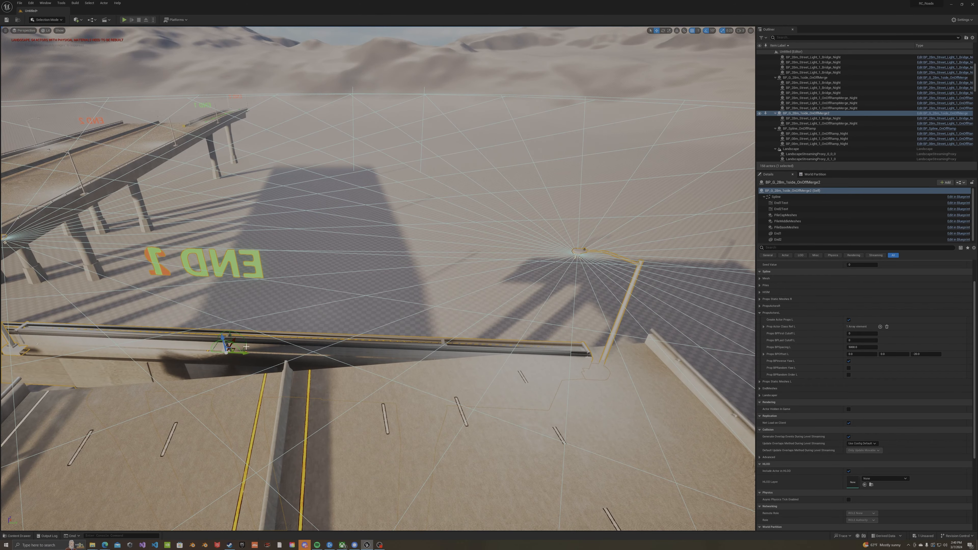
Step: Move the merge Blueprint to the median barrier at the off-ramp's far edge and rotate it parallel to that edge
{"action": "left_click_drag", "start_coordinate": [245, 347], "coordinate": [309, 349]}
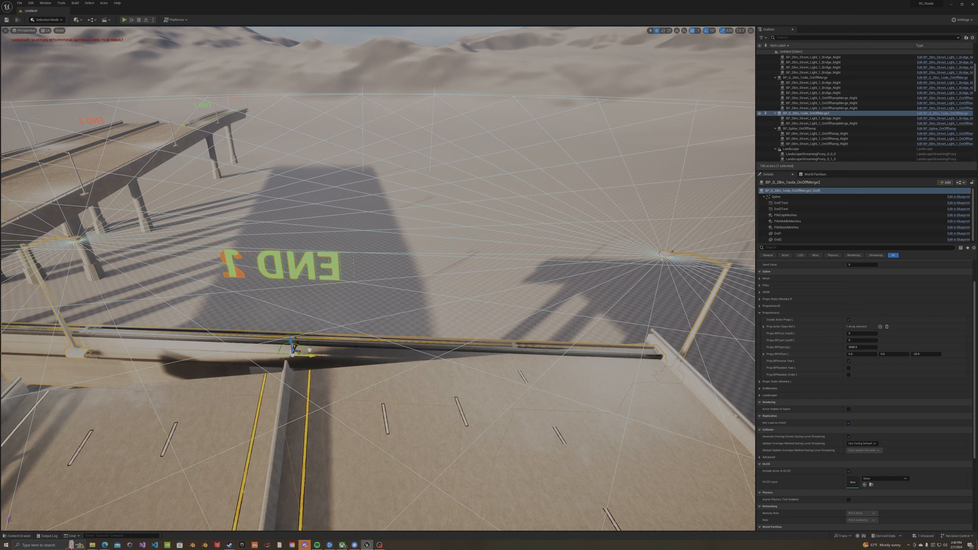
{"action": "key", "text": "f"}
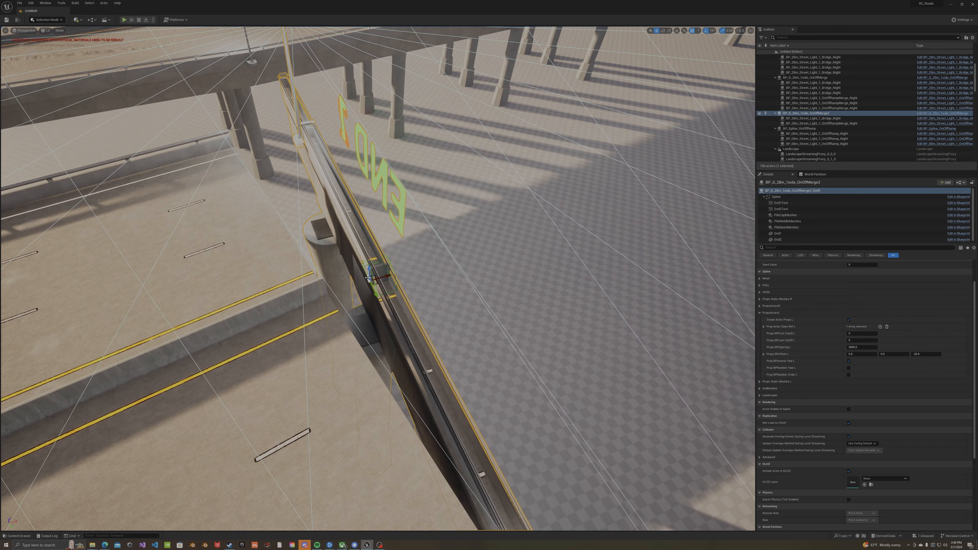
{"action": "left_click_drag", "start_coordinate": [368, 277], "coordinate": [328, 289]}
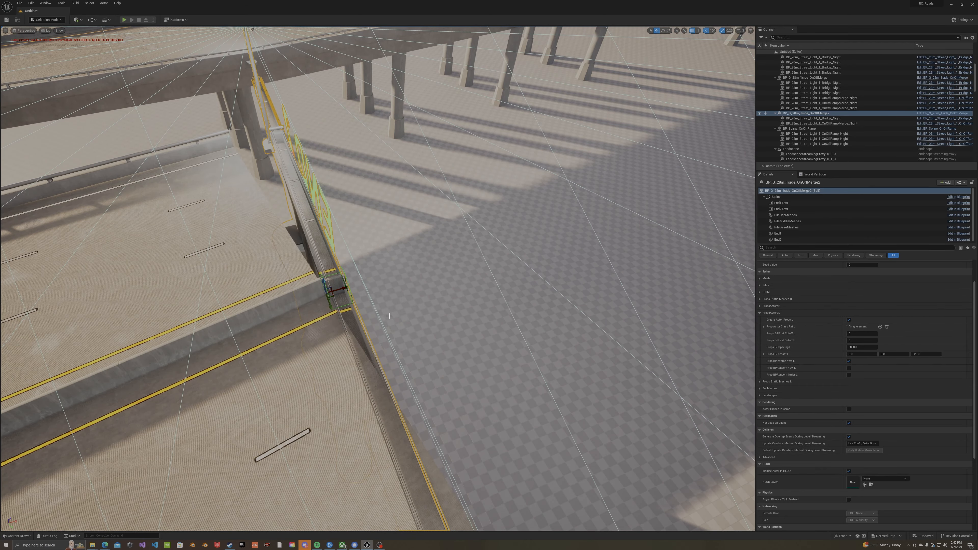
{"action": "mouse_move", "coordinate": [389, 316]}
{"action": "right_mouse_down"}
{"action": "mouse_move", "coordinate": [379, 308]}
{"action": "mouse_move", "coordinate": [392, 324]}
{"action": "right_mouse_up"}
{"action": "key", "text": "e"}
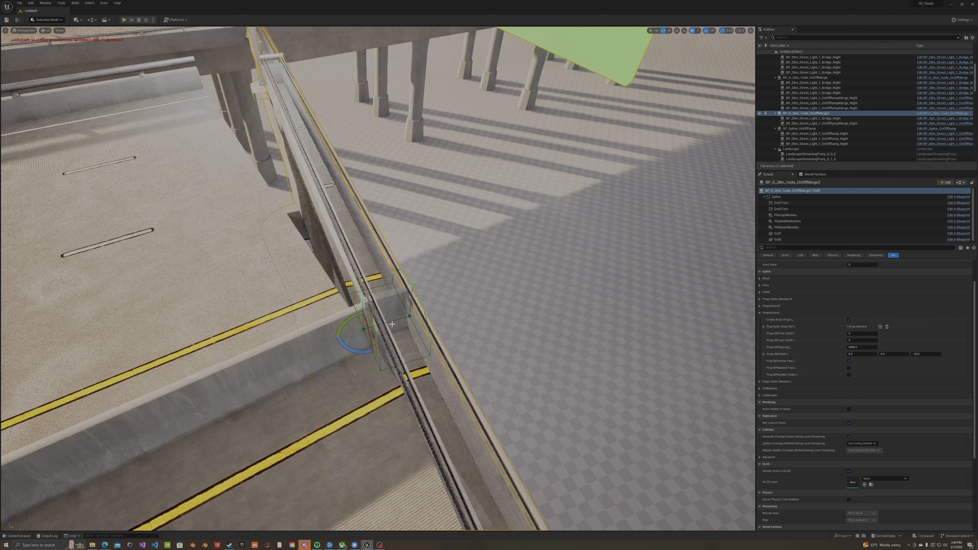
{"action": "left_click_drag", "start_coordinate": [351, 350], "coordinate": [359, 351]}
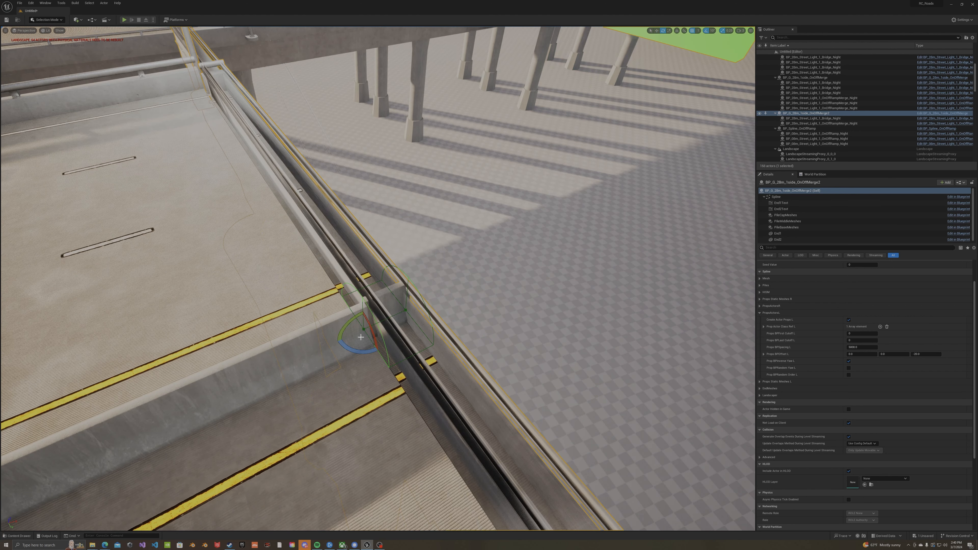
Step: Pull the merge Blueprint's end spline point away from the off-ramp so its road continues in the same direction
{"action": "left_click", "coordinate": [406, 309]}
{"action": "key", "text": "w"}
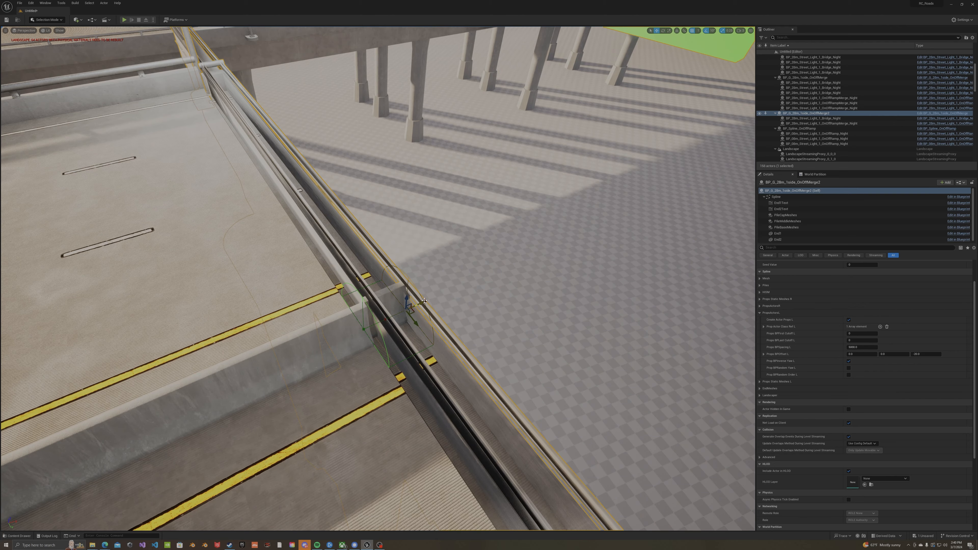
{"action": "left_click_drag", "start_coordinate": [422, 303], "coordinate": [724, 132]}
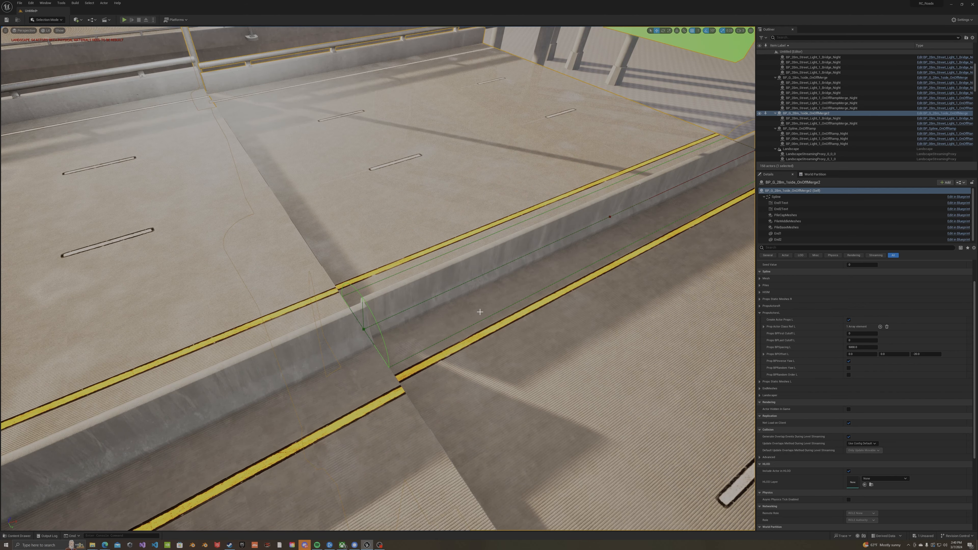
Step: Move the merge Blueprint's start against the off-ramp's far edge, aligning its median barrier, yellow lines and deck height
{"action": "right_click_drag", "start_coordinate": [480, 312], "coordinate": [577, 306]}
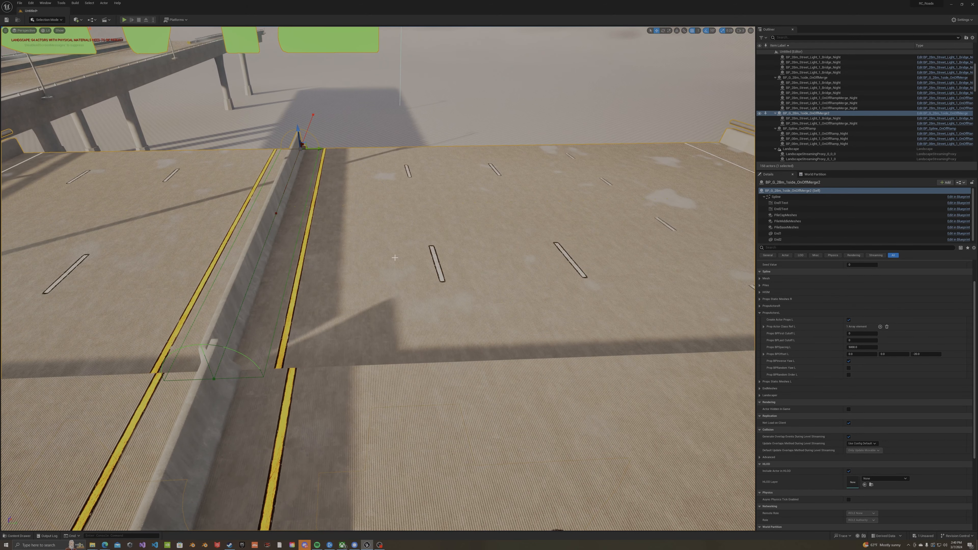
{"action": "left_click", "coordinate": [380, 265]}
{"action": "mouse_move", "coordinate": [311, 328]}
{"action": "right_mouse_down"}
{"action": "mouse_move", "coordinate": [293, 360]}
{"action": "mouse_move", "coordinate": [314, 355]}
{"action": "mouse_move", "coordinate": [312, 328]}
{"action": "right_mouse_up"}
{"action": "left_click_drag", "start_coordinate": [318, 340], "coordinate": [339, 298]}
{"action": "right_click_drag", "start_coordinate": [339, 298], "coordinate": [344, 317]}
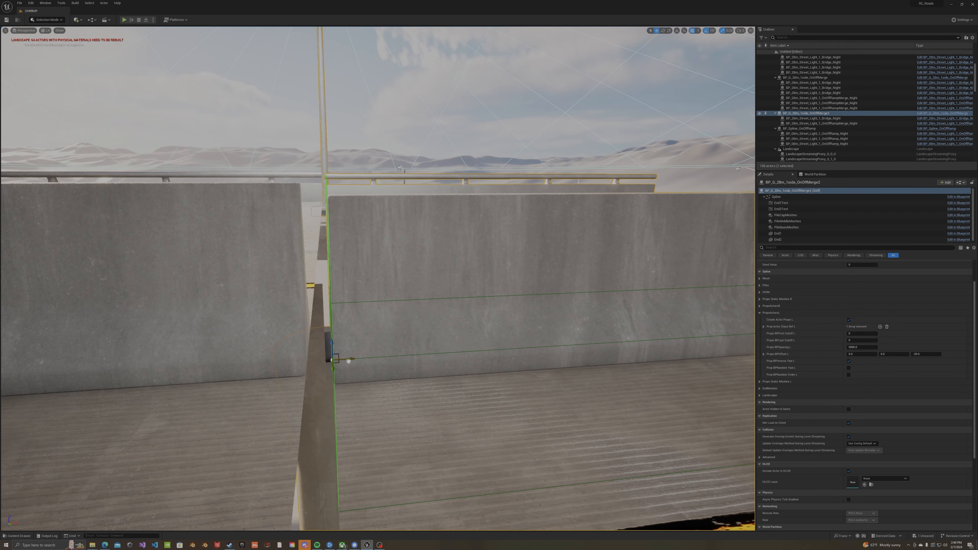
{"action": "left_click_drag", "start_coordinate": [348, 360], "coordinate": [307, 334]}
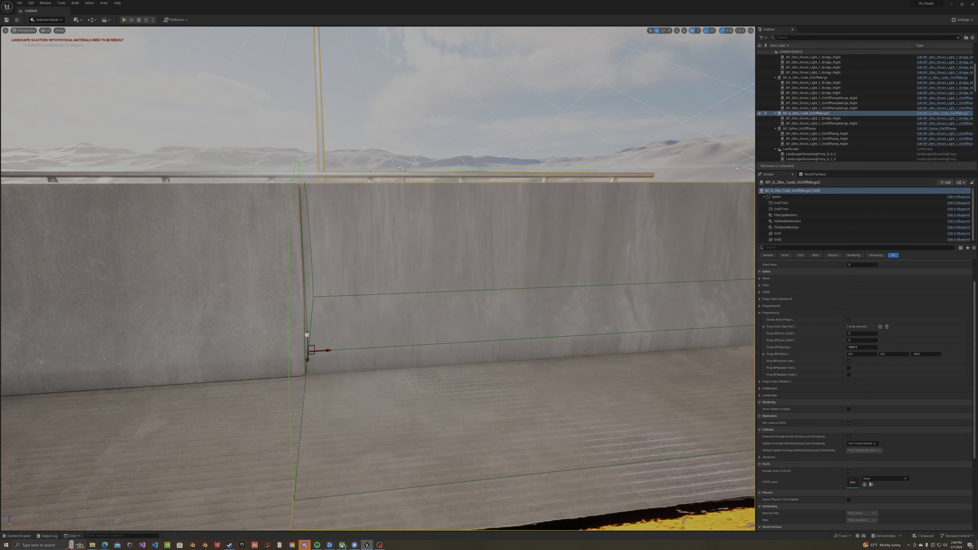
{"action": "right_click_drag", "start_coordinate": [306, 334], "coordinate": [385, 401]}
{"action": "left_click_drag", "start_coordinate": [415, 243], "coordinate": [416, 245]}
{"action": "right_click_drag", "start_coordinate": [421, 246], "coordinate": [477, 327]}
Step: Extend the merge road by pulling its end spline point farther out, parallel to the existing bridge
{"action": "right_click_drag", "start_coordinate": [284, 238], "coordinate": [309, 237]}
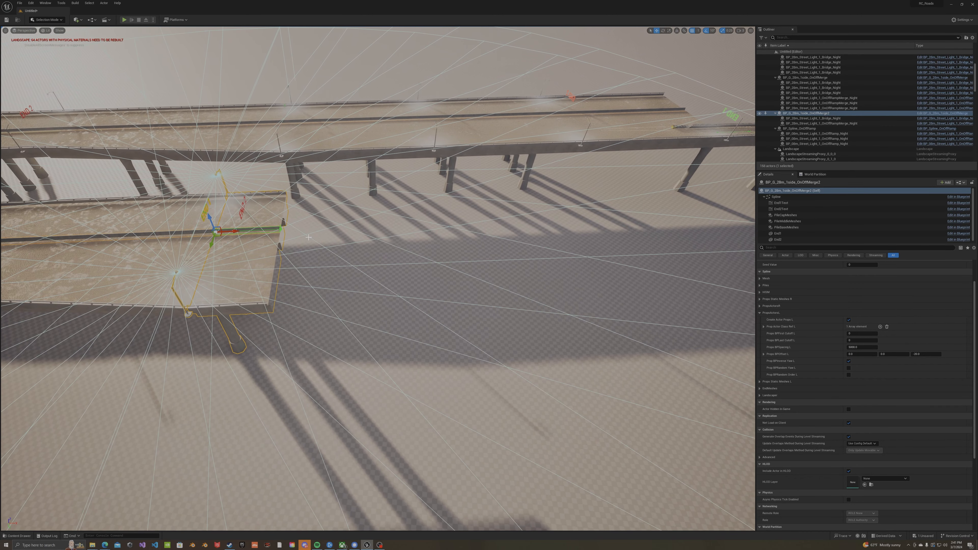
{"action": "left_click", "coordinate": [281, 228]}
{"action": "left_click_drag", "start_coordinate": [300, 227], "coordinate": [562, 226]}
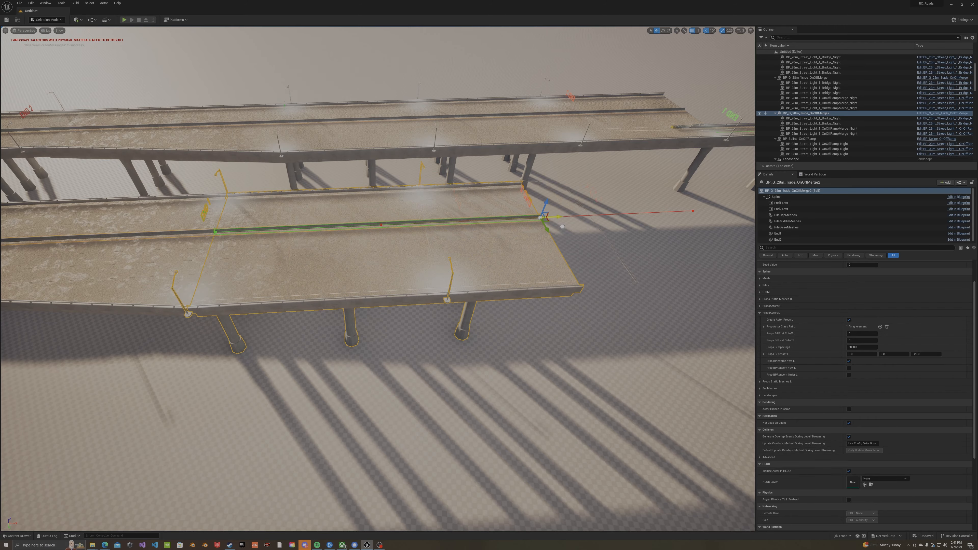
Step: Lengthen the merge road again by pulling its end spline point farther outward along the road's current direction
{"action": "right_click_drag", "start_coordinate": [395, 270], "coordinate": [340, 258]}
{"action": "right_click_drag", "start_coordinate": [313, 333], "coordinate": [288, 342]}
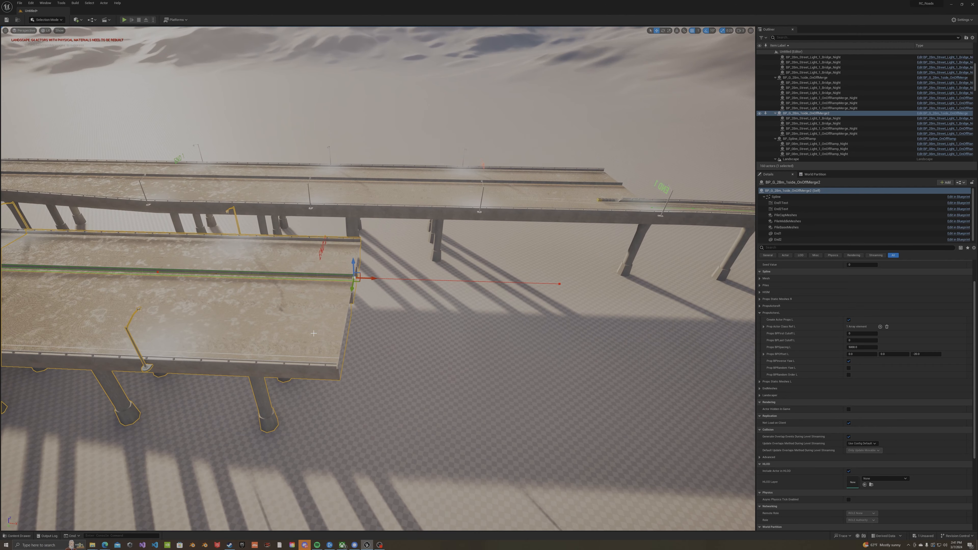
{"action": "left_click_drag", "start_coordinate": [373, 278], "coordinate": [557, 279]}
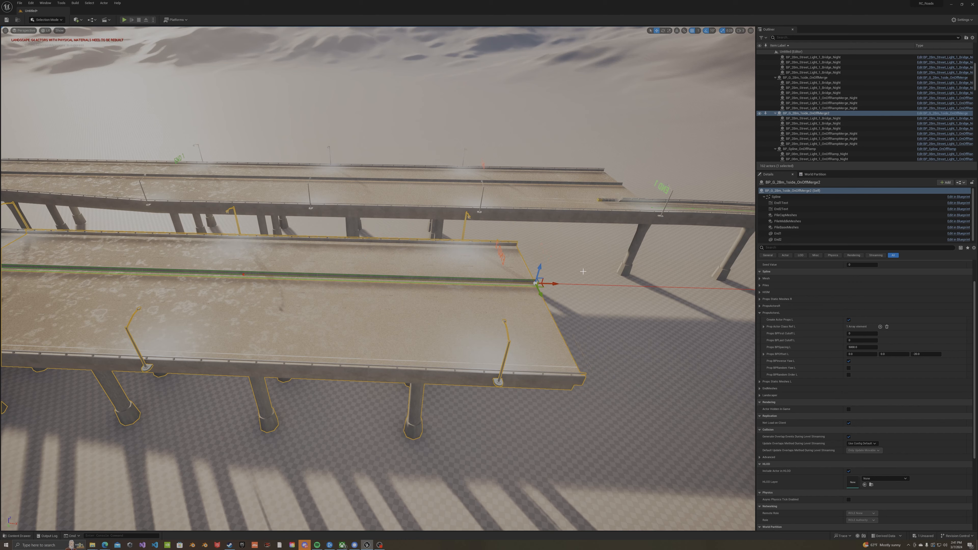
{"action": "key", "text": "s"}
{"action": "right_click_drag", "start_coordinate": [582, 271], "coordinate": [625, 253]}
{"action": "key", "text": "w"}
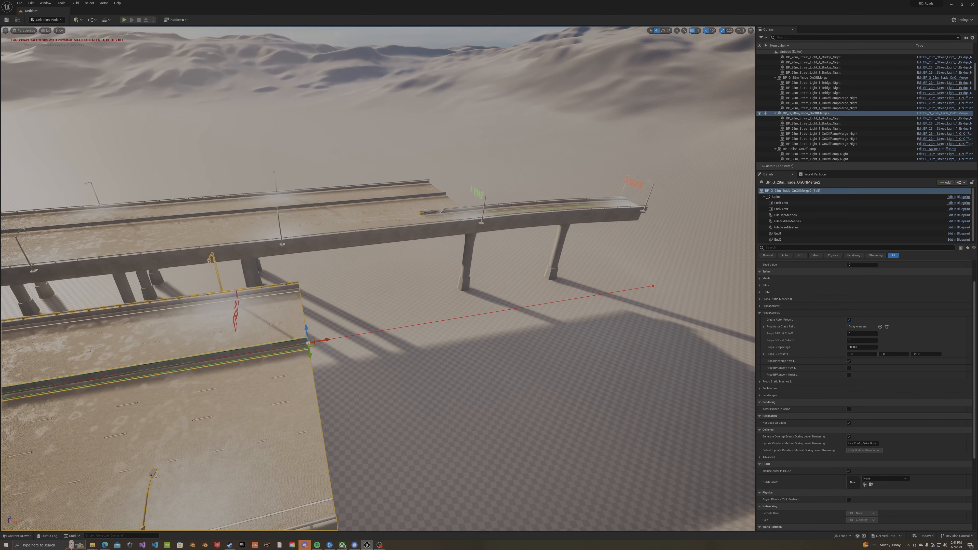
{"action": "key", "text": "s"}
Step: Select the exit section of the existing off-ramp and examine how it connects to the bridge and the ramp
{"action": "left_click", "coordinate": [365, 227]}
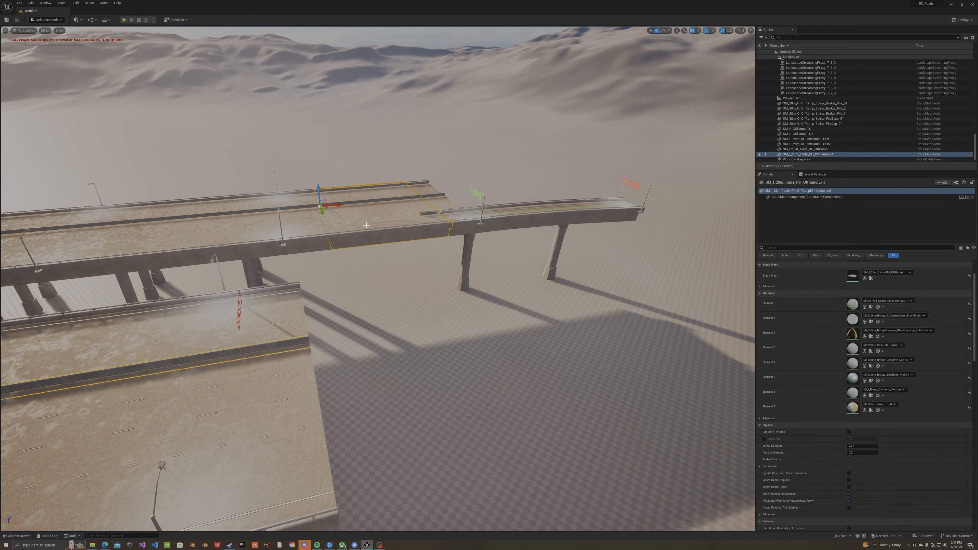
{"action": "key", "text": "a"}
{"action": "right_click_drag", "start_coordinate": [365, 227], "coordinate": [504, 262]}
{"action": "key", "text": "w"}
{"action": "key", "text": "s"}
{"action": "right_click_drag", "start_coordinate": [348, 195], "coordinate": [321, 208]}
{"action": "key", "text": "w"}
{"action": "key", "text": "s"}
{"action": "right_click_drag", "start_coordinate": [371, 271], "coordinate": [323, 265]}
{"action": "key", "text": "s"}
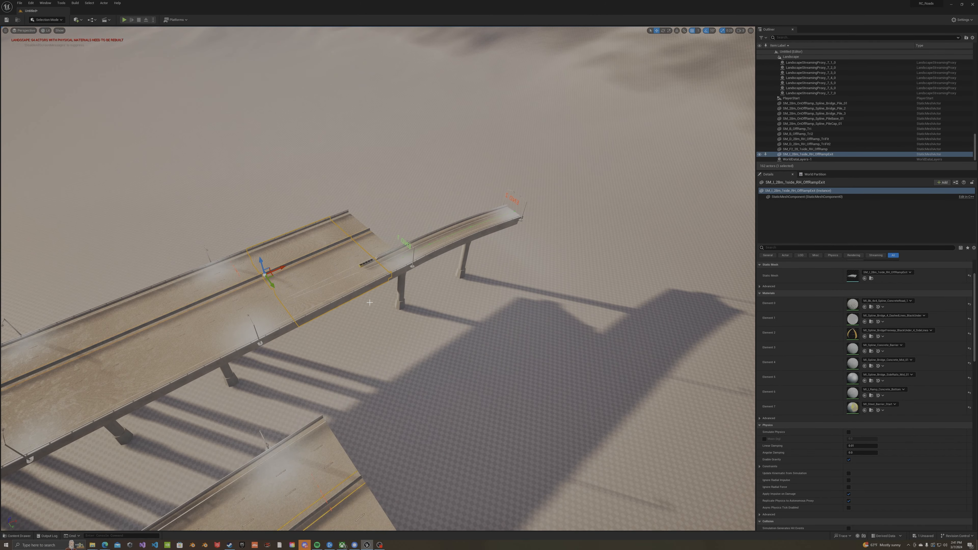
{"action": "key", "text": "ctrl+space"}
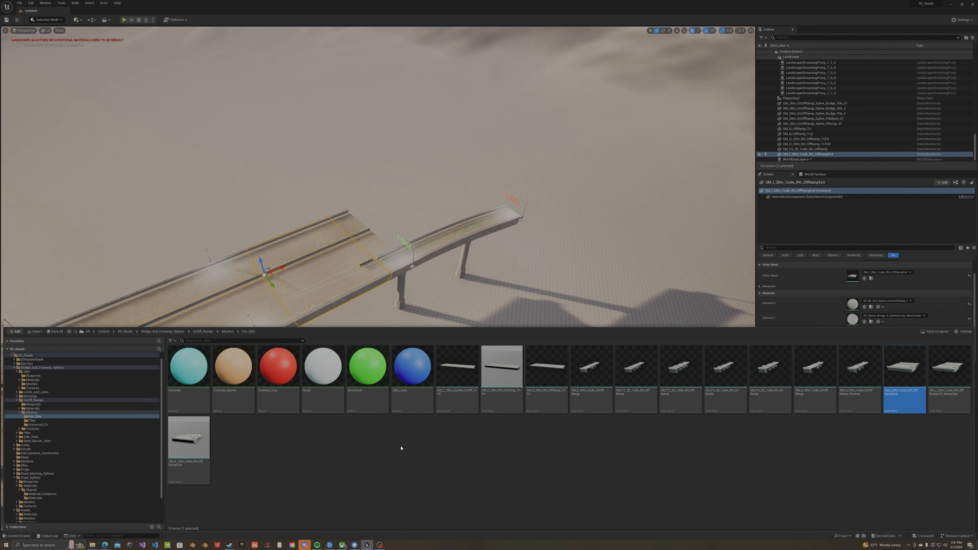
{"action": "left_click_drag", "start_coordinate": [504, 385], "coordinate": [415, 486]}
{"action": "mouse_move", "coordinate": [415, 486]}
{"action": "right_mouse_down"}
{"action": "mouse_move", "coordinate": [439, 495]}
{"action": "mouse_move", "coordinate": [356, 492]}
{"action": "mouse_move", "coordinate": [443, 490]}
{"action": "mouse_move", "coordinate": [452, 456]}
{"action": "mouse_move", "coordinate": [456, 509]}
{"action": "mouse_move", "coordinate": [458, 453]}
{"action": "mouse_move", "coordinate": [458, 468]}
{"action": "mouse_move", "coordinate": [499, 495]}
{"action": "mouse_move", "coordinate": [520, 487]}
{"action": "mouse_move", "coordinate": [549, 429]}
{"action": "right_mouse_up"}
{"action": "key", "text": "d"}
{"action": "key", "text": "a"}
{"action": "key", "text": "w"}
{"action": "key", "text": "s"}
{"action": "key", "text": "w"}
{"action": "key", "text": "s"}
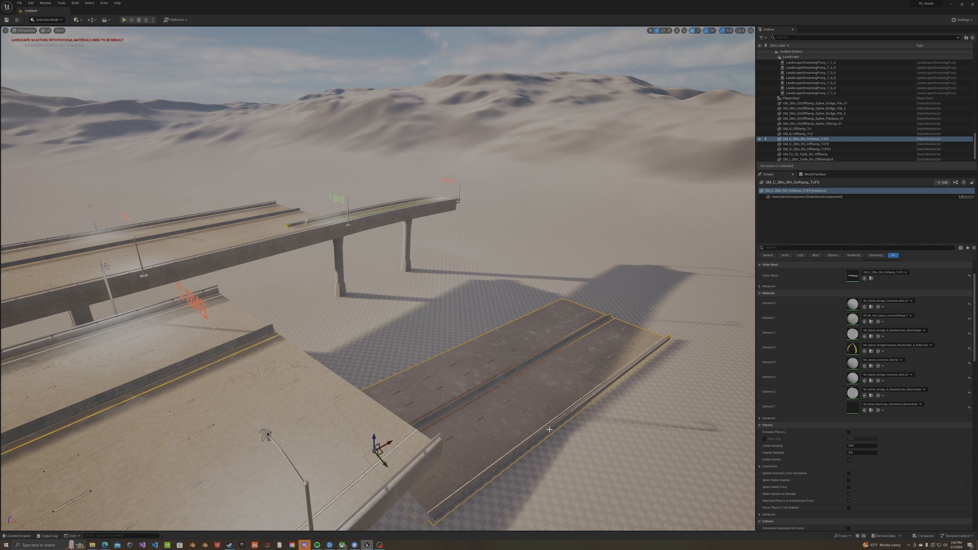
{"action": "left_click_drag", "start_coordinate": [381, 435], "coordinate": [416, 360]}
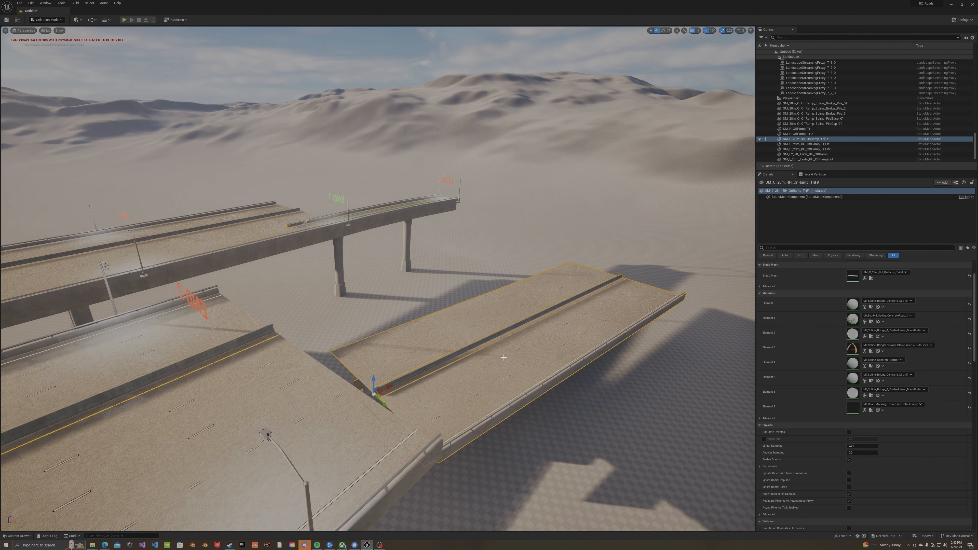
{"action": "key", "text": "Delete"}
Step: Add the SM_I_28m_1side_RH_OffRampExit mesh from the assets near the end of the merge road at deck height
{"action": "left_click", "coordinate": [220, 241]}
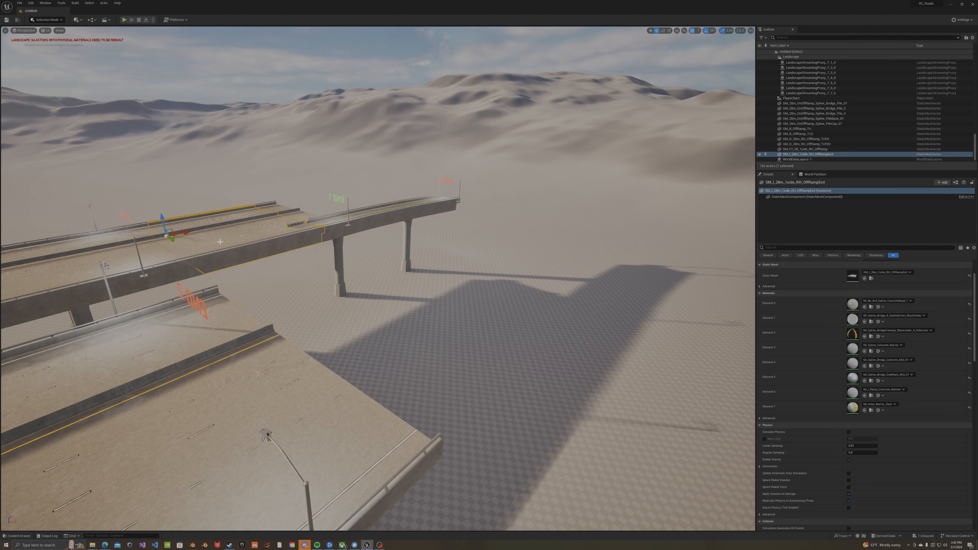
{"action": "key", "text": "ctrl+space"}
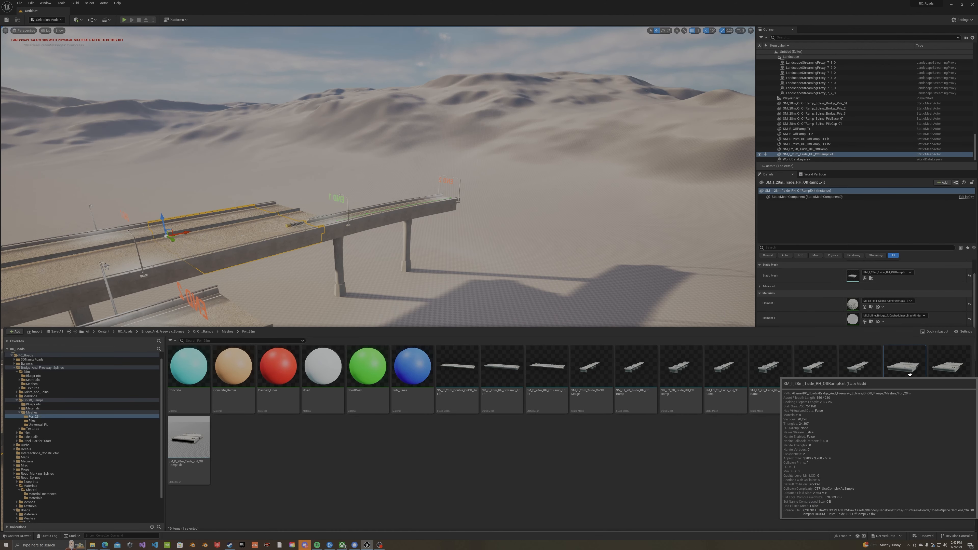
{"action": "left_click_drag", "start_coordinate": [909, 374], "coordinate": [331, 339]}
{"action": "right_click_drag", "start_coordinate": [331, 339], "coordinate": [307, 347]}
{"action": "left_click_drag", "start_coordinate": [251, 325], "coordinate": [257, 326]}
{"action": "right_click_drag", "start_coordinate": [257, 325], "coordinate": [346, 370]}
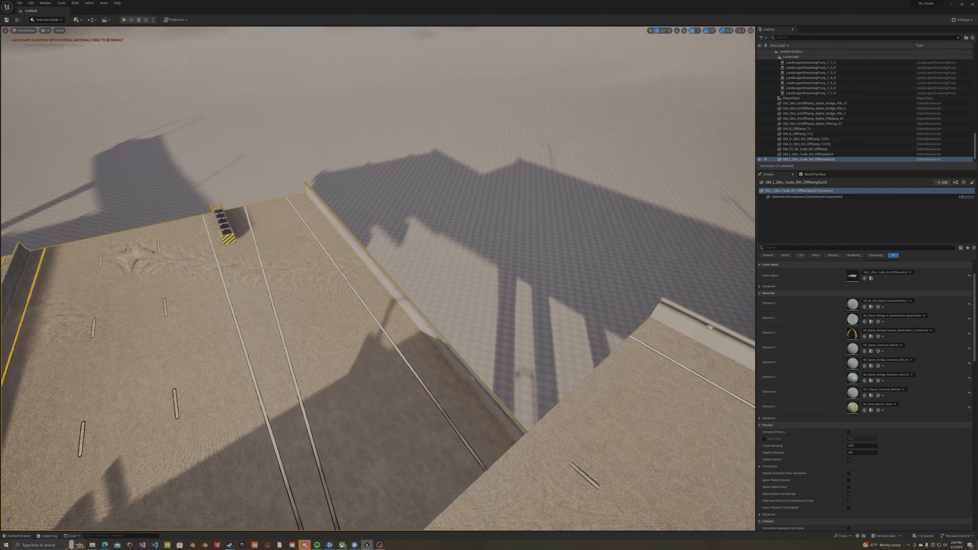
Step: Move the new exit section to the merge road's end so its origin sits at the median barrier
{"action": "right_click_drag", "start_coordinate": [308, 308], "coordinate": [289, 335]}
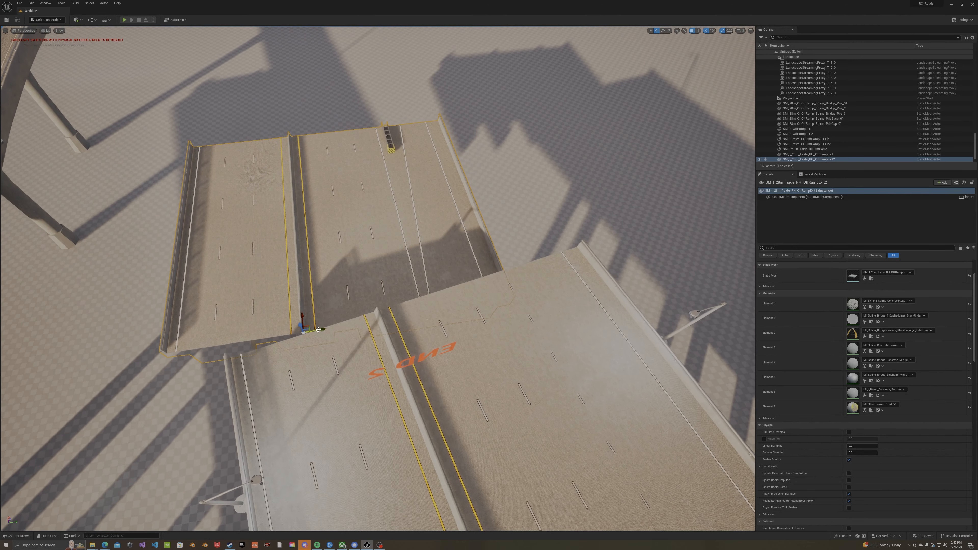
{"action": "left_click_drag", "start_coordinate": [318, 330], "coordinate": [392, 316]}
{"action": "right_click_drag", "start_coordinate": [397, 166], "coordinate": [343, 75]}
{"action": "left_click_drag", "start_coordinate": [352, 362], "coordinate": [353, 327]}
{"action": "right_click_drag", "start_coordinate": [354, 327], "coordinate": [541, 364]}
Step: Rotate the exit section parallel to the merge road's end and slide it in to close the gap along the median barrier
{"action": "key", "text": "e"}
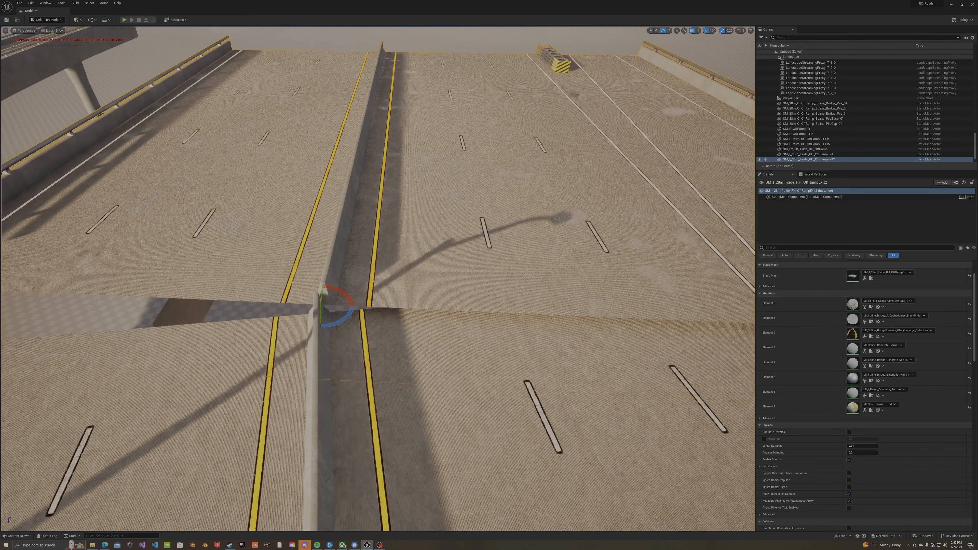
{"action": "left_click_drag", "start_coordinate": [339, 322], "coordinate": [349, 314]}
{"action": "key", "text": "w"}
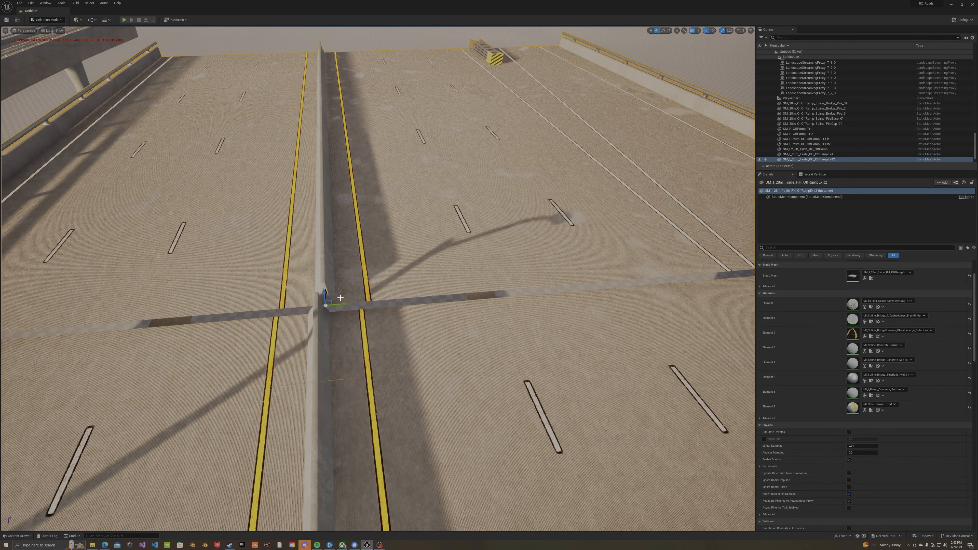
{"action": "right_click_drag", "start_coordinate": [336, 288], "coordinate": [394, 284]}
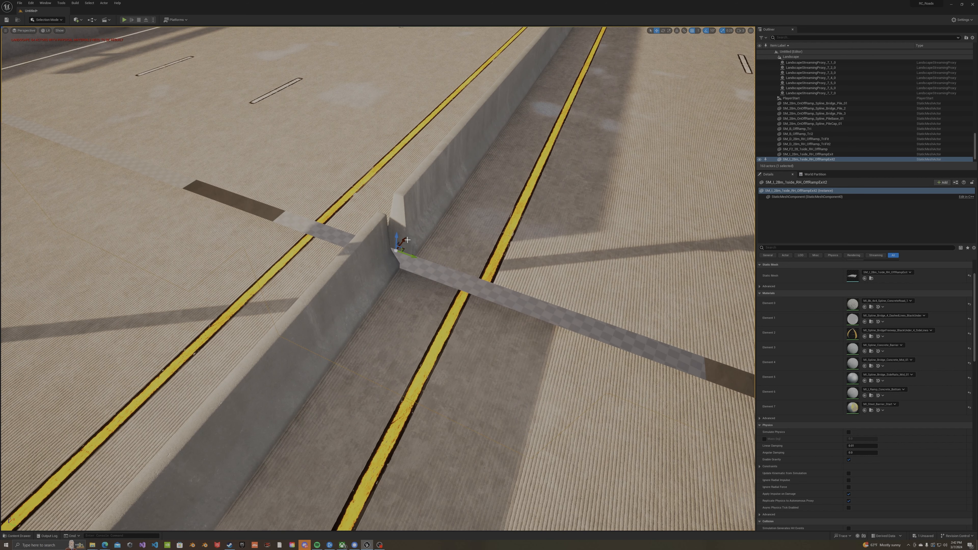
{"action": "right_click_drag", "start_coordinate": [407, 239], "coordinate": [401, 246]}
{"action": "mouse_move", "coordinate": [415, 223]}
{"action": "left_mouse_down"}
{"action": "mouse_move", "coordinate": [410, 243]}
{"action": "mouse_move", "coordinate": [395, 228]}
{"action": "mouse_move", "coordinate": [391, 242]}
{"action": "mouse_move", "coordinate": [401, 261]}
{"action": "mouse_move", "coordinate": [430, 270]}
{"action": "mouse_move", "coordinate": [428, 248]}
{"action": "left_mouse_up"}
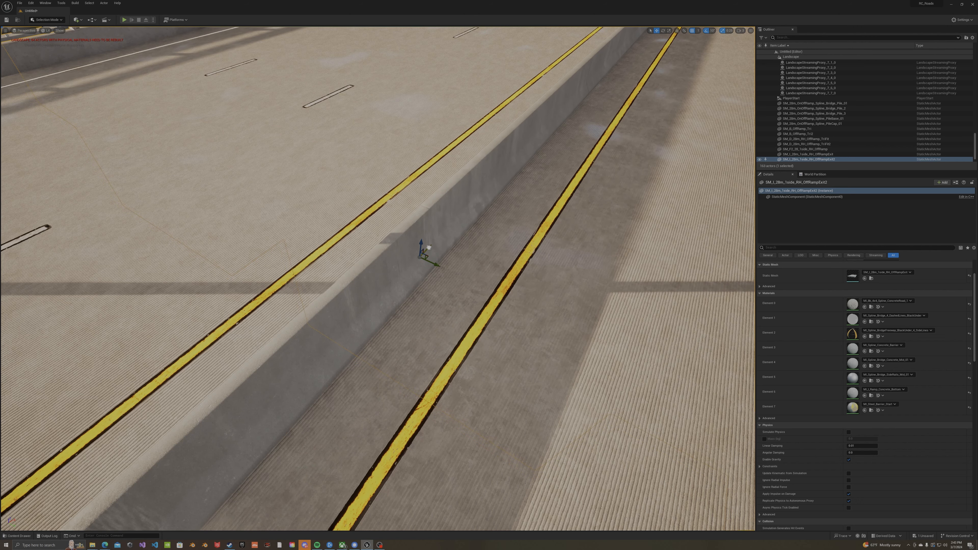
Step: Cycle the transform gizmo between world and local space and back
{"action": "right_click_drag", "start_coordinate": [439, 375], "coordinate": [462, 354]}
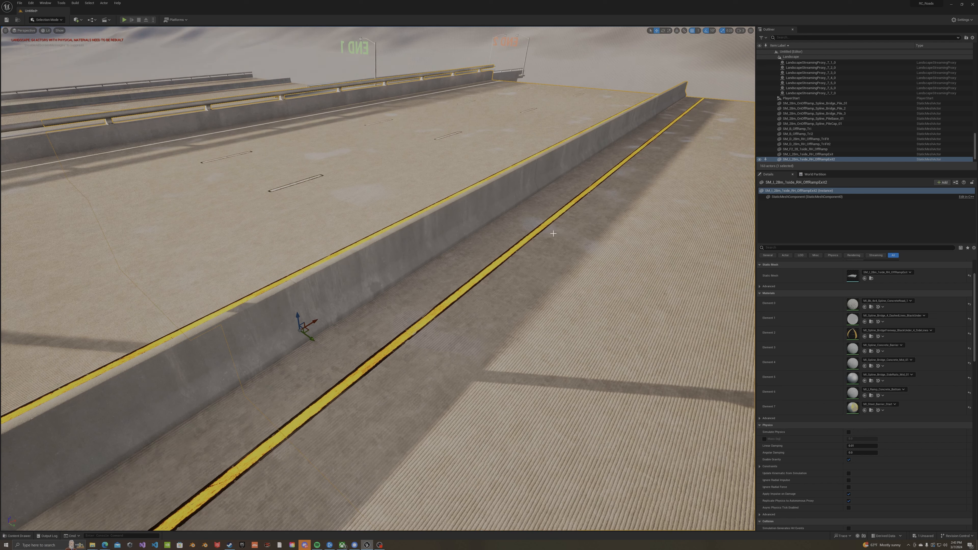
{"action": "left_click", "coordinate": [676, 31]}
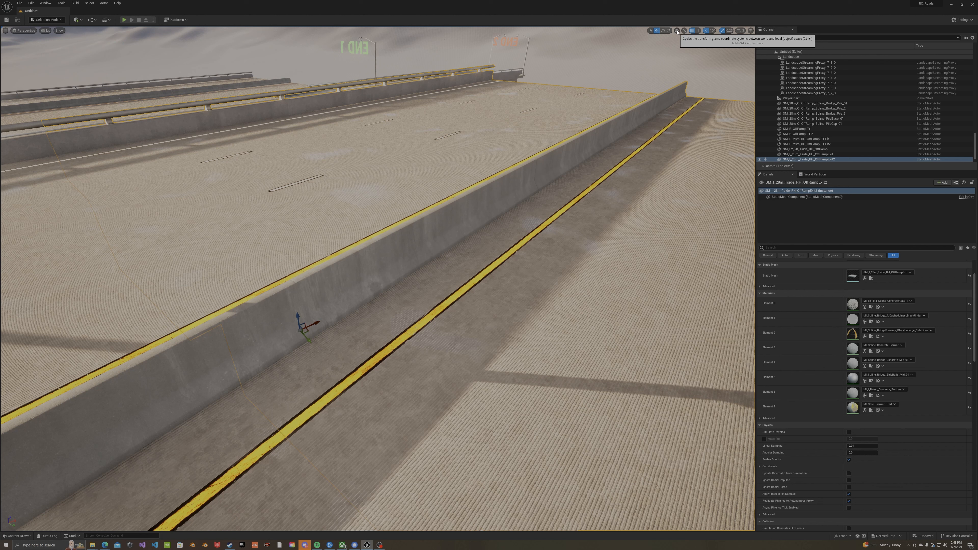
{"action": "left_click", "coordinate": [677, 31]}
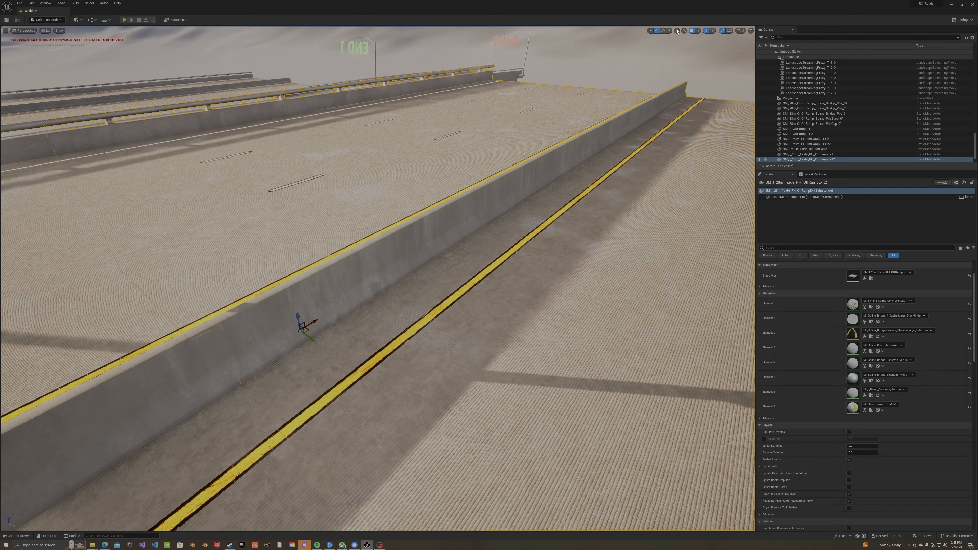
Step: Select the edge piece SM_F2_28_1side_RH_OffRamp on the existing bridge and inspect how it joins the exit section and ramp
{"action": "key", "text": "s"}
{"action": "right_click_drag", "start_coordinate": [426, 302], "coordinate": [347, 266]}
{"action": "key", "text": "d"}
{"action": "key", "text": "w"}
{"action": "key", "text": "s"}
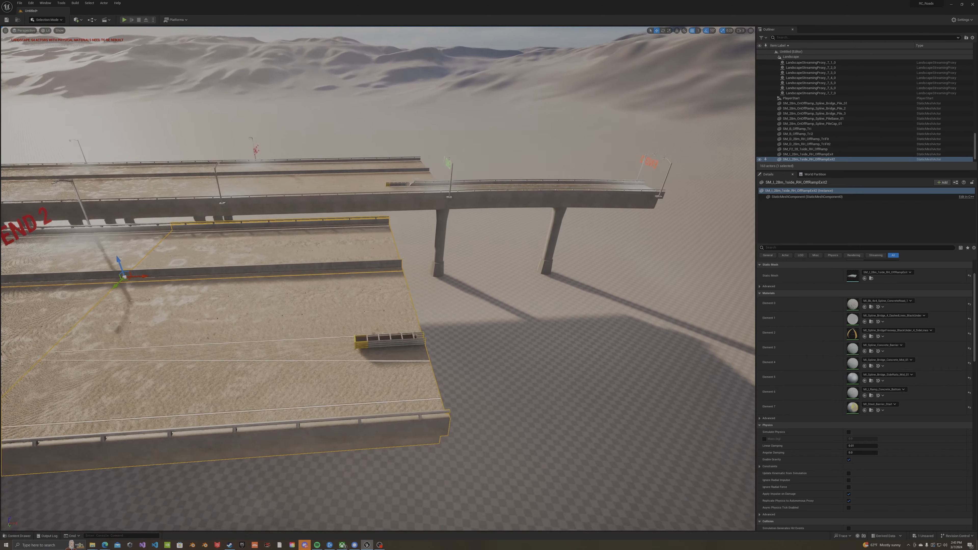
{"action": "right_click_drag", "start_coordinate": [393, 202], "coordinate": [394, 199]}
{"action": "key", "text": "d"}
{"action": "left_click", "coordinate": [400, 206]}
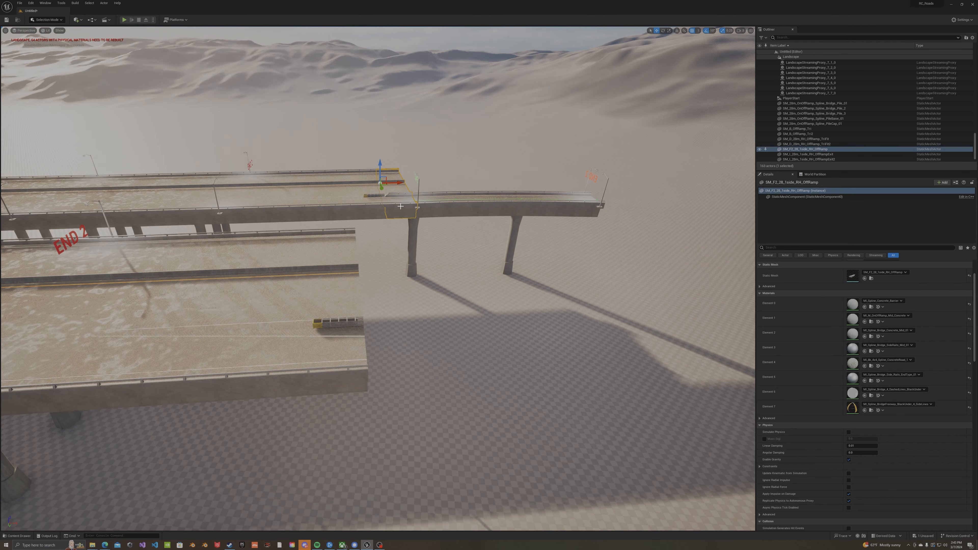
{"action": "key", "text": "w"}
{"action": "mouse_move", "coordinate": [402, 198]}
{"action": "right_mouse_down"}
{"action": "mouse_move", "coordinate": [400, 184]}
{"action": "mouse_move", "coordinate": [477, 135]}
{"action": "mouse_move", "coordinate": [474, 181]}
{"action": "mouse_move", "coordinate": [415, 185]}
{"action": "right_mouse_up"}
{"action": "mouse_move", "coordinate": [359, 214]}
{"action": "right_mouse_down"}
{"action": "mouse_move", "coordinate": [377, 210]}
{"action": "mouse_move", "coordinate": [379, 193]}
{"action": "mouse_move", "coordinate": [360, 213]}
{"action": "right_mouse_up"}
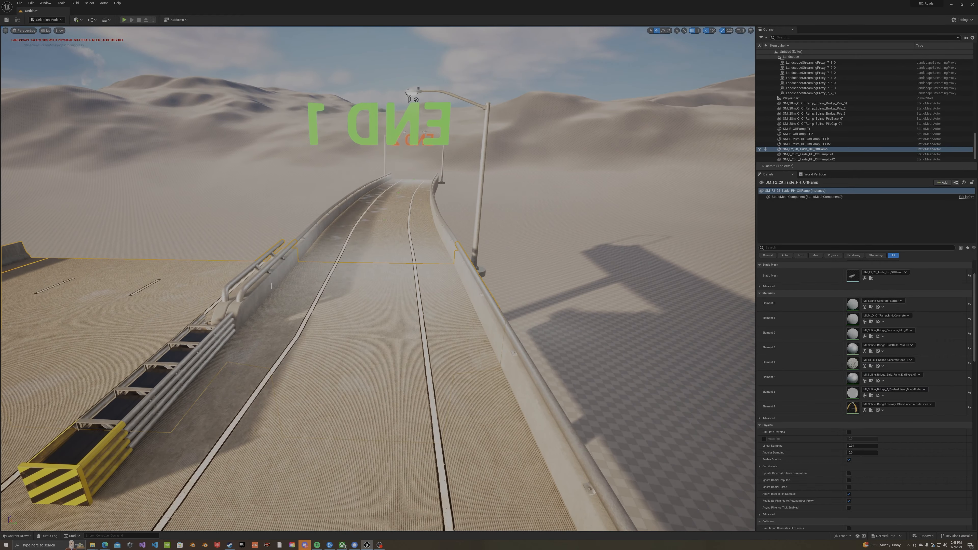
{"action": "key", "text": "a"}
{"action": "right_click_drag", "start_coordinate": [271, 285], "coordinate": [362, 283]}
{"action": "right_click_drag", "start_coordinate": [409, 254], "coordinate": [396, 306]}
{"action": "key", "text": "d"}
{"action": "key", "text": "s"}
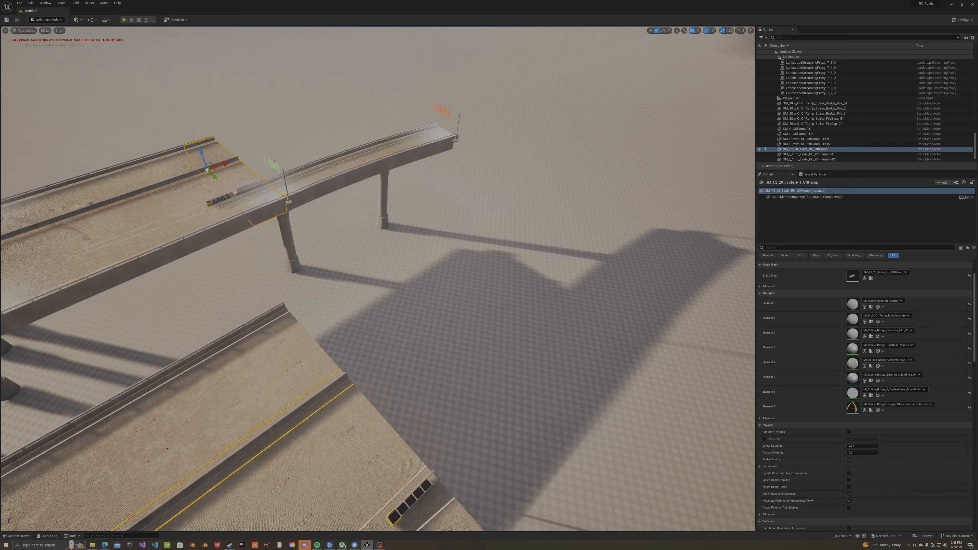
{"action": "mouse_move", "coordinate": [424, 221]}
{"action": "right_mouse_down"}
{"action": "mouse_move", "coordinate": [404, 210]}
{"action": "mouse_move", "coordinate": [425, 221]}
{"action": "right_mouse_up"}
Step: Add another SM_F2_28_1side_RH_OffRamp mesh to the level and bring it to the new exit section's far edge
{"action": "key", "text": "ctrl+space"}
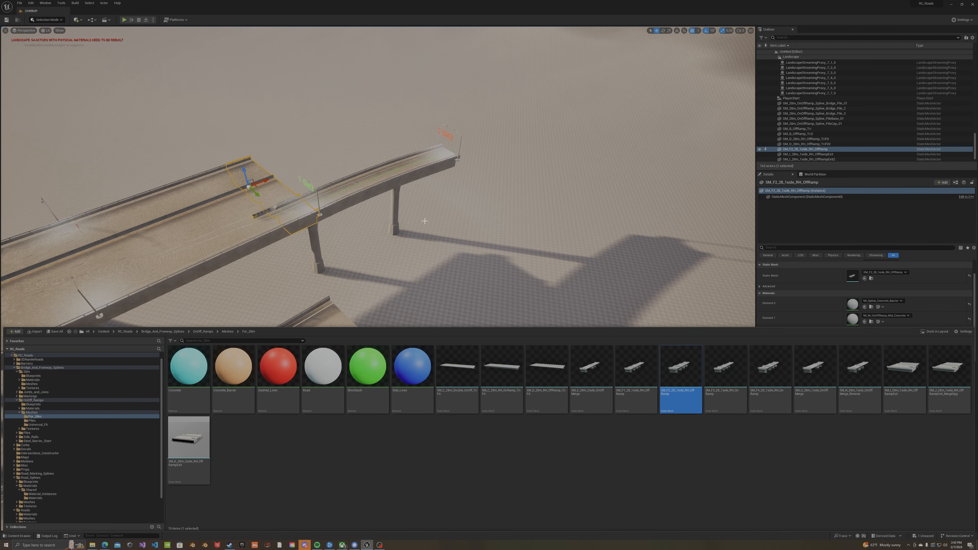
{"action": "left_click_drag", "start_coordinate": [681, 377], "coordinate": [447, 370]}
{"action": "key", "text": "f"}
{"action": "mouse_move", "coordinate": [447, 370]}
{"action": "right_mouse_down"}
{"action": "mouse_move", "coordinate": [415, 308]}
{"action": "mouse_move", "coordinate": [462, 369]}
{"action": "right_mouse_up"}
{"action": "key", "text": "s"}
{"action": "mouse_move", "coordinate": [620, 351]}
{"action": "right_mouse_down"}
{"action": "mouse_move", "coordinate": [639, 342]}
{"action": "mouse_move", "coordinate": [620, 358]}
{"action": "mouse_move", "coordinate": [588, 347]}
{"action": "mouse_move", "coordinate": [621, 351]}
{"action": "right_mouse_up"}
{"action": "left_click_drag", "start_coordinate": [428, 267], "coordinate": [278, 97]}
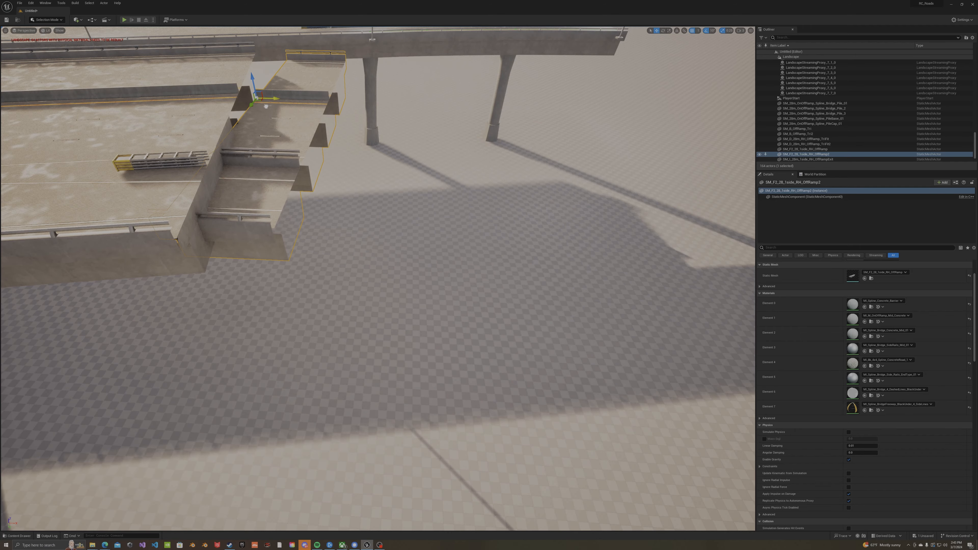
Step: Place the new edge piece at the exit section's median barrier and rotate it parallel to the exit's far edge
{"action": "right_click_drag", "start_coordinate": [283, 112], "coordinate": [367, 174]}
{"action": "key", "text": "s"}
{"action": "left_click_drag", "start_coordinate": [255, 239], "coordinate": [273, 218]}
{"action": "key", "text": "e"}
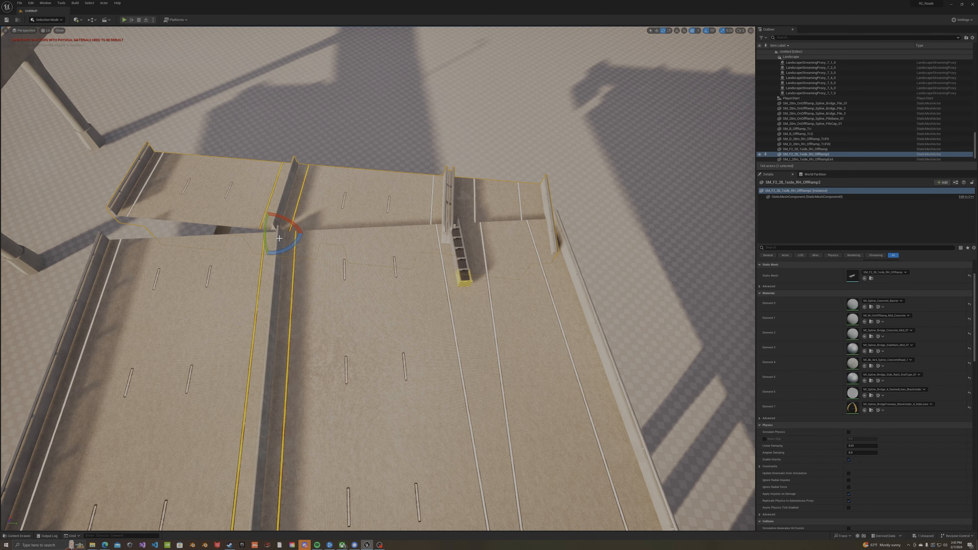
{"action": "left_click_drag", "start_coordinate": [285, 250], "coordinate": [306, 248]}
{"action": "key", "text": "w"}
Step: Align the edge piece's median barrier and yellow lines with the exit section and push it flush to close the gap
{"action": "mouse_move", "coordinate": [331, 369]}
{"action": "right_mouse_down"}
{"action": "mouse_move", "coordinate": [371, 366]}
{"action": "mouse_move", "coordinate": [329, 359]}
{"action": "mouse_move", "coordinate": [343, 356]}
{"action": "right_mouse_up"}
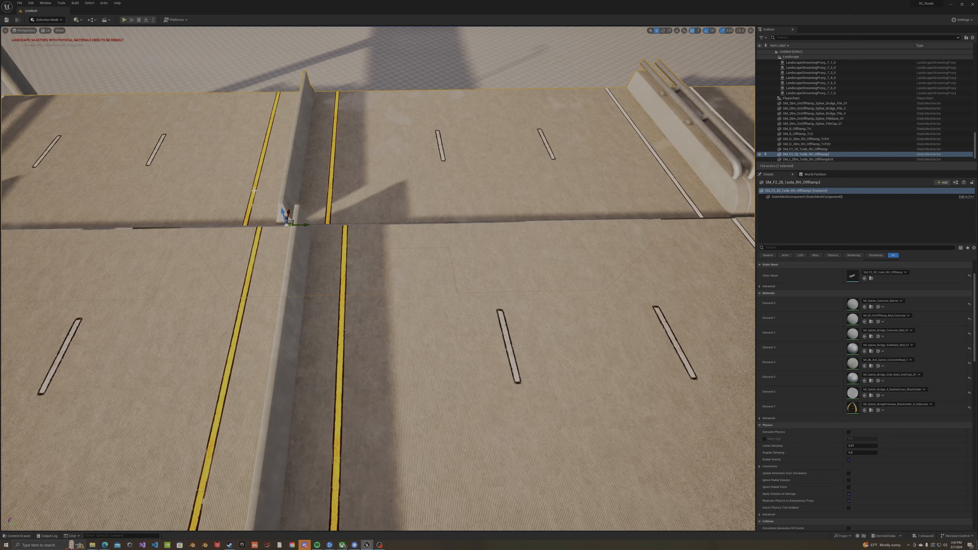
{"action": "left_click_drag", "start_coordinate": [304, 226], "coordinate": [320, 225]}
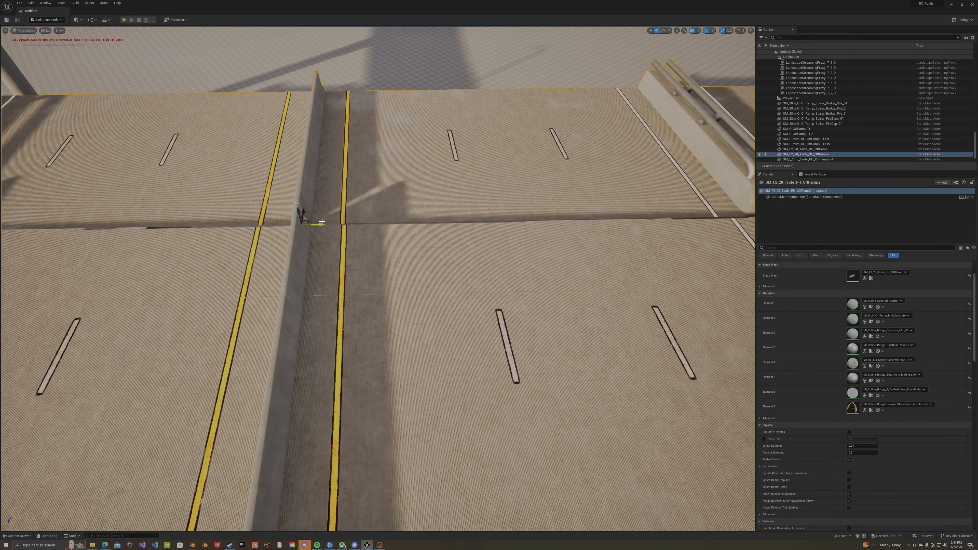
{"action": "right_click_drag", "start_coordinate": [322, 224], "coordinate": [283, 227]}
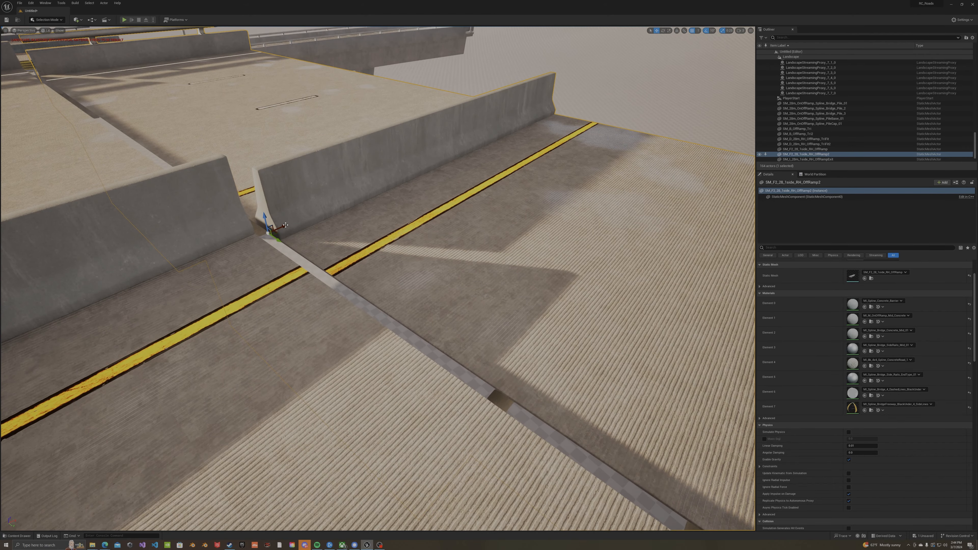
{"action": "left_click_drag", "start_coordinate": [282, 227], "coordinate": [254, 234]}
{"action": "right_click_drag", "start_coordinate": [254, 234], "coordinate": [284, 327]}
{"action": "mouse_move", "coordinate": [312, 324]}
{"action": "left_mouse_down"}
{"action": "mouse_move", "coordinate": [322, 323]}
{"action": "mouse_move", "coordinate": [300, 304]}
{"action": "mouse_move", "coordinate": [323, 317]}
{"action": "left_mouse_up"}
Step: Select the new exit section and inspect its seam with the edge piece at the median, crash cushion and outer railing
{"action": "left_click", "coordinate": [340, 300]}
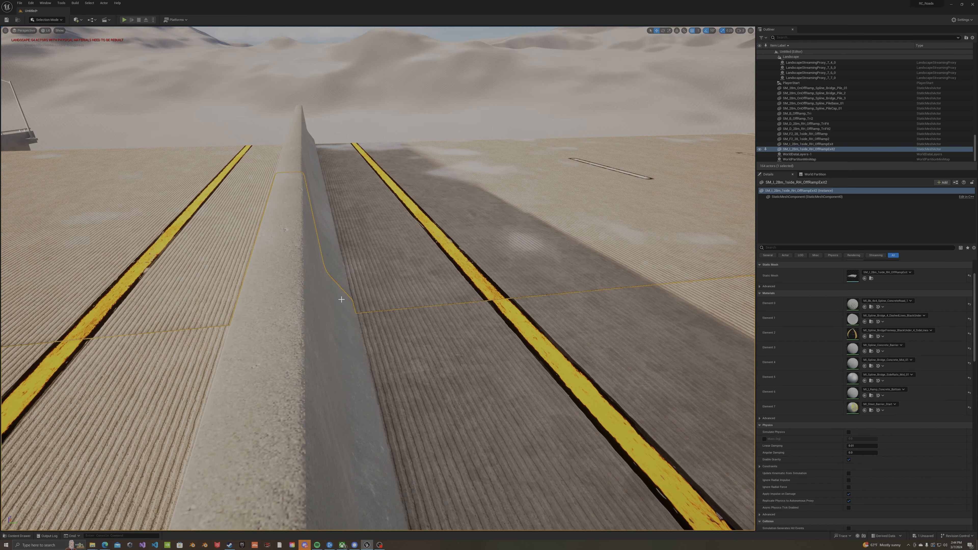
{"action": "mouse_move", "coordinate": [340, 300]}
{"action": "right_mouse_down"}
{"action": "mouse_move", "coordinate": [442, 266]}
{"action": "mouse_move", "coordinate": [539, 262]}
{"action": "mouse_move", "coordinate": [481, 266]}
{"action": "mouse_move", "coordinate": [462, 305]}
{"action": "mouse_move", "coordinate": [458, 289]}
{"action": "mouse_move", "coordinate": [558, 319]}
{"action": "mouse_move", "coordinate": [420, 347]}
{"action": "mouse_move", "coordinate": [370, 328]}
{"action": "mouse_move", "coordinate": [372, 279]}
{"action": "mouse_move", "coordinate": [351, 293]}
{"action": "mouse_move", "coordinate": [373, 295]}
{"action": "mouse_move", "coordinate": [341, 294]}
{"action": "right_mouse_up"}
{"action": "key", "text": "w"}
{"action": "key", "text": "s"}
{"action": "key", "text": "w"}
{"action": "key", "text": "w"}
{"action": "key", "text": "s"}
{"action": "key", "text": "w"}
{"action": "key", "text": "s"}
{"action": "key", "text": "s"}
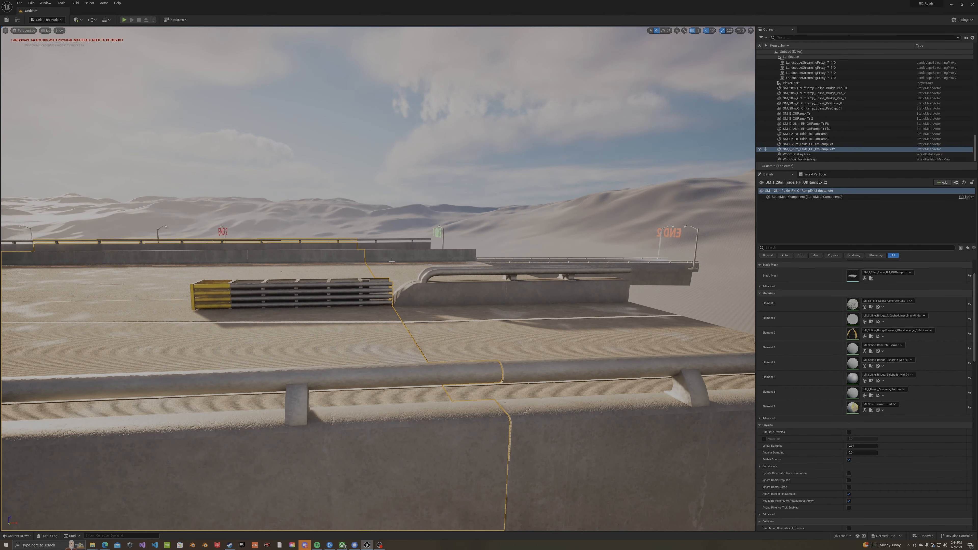
{"action": "right_click_drag", "start_coordinate": [412, 263], "coordinate": [447, 269]}
Step: Select the new edge piece and fine-tune its height to match the exit section's median barrier
{"action": "left_click", "coordinate": [496, 291]}
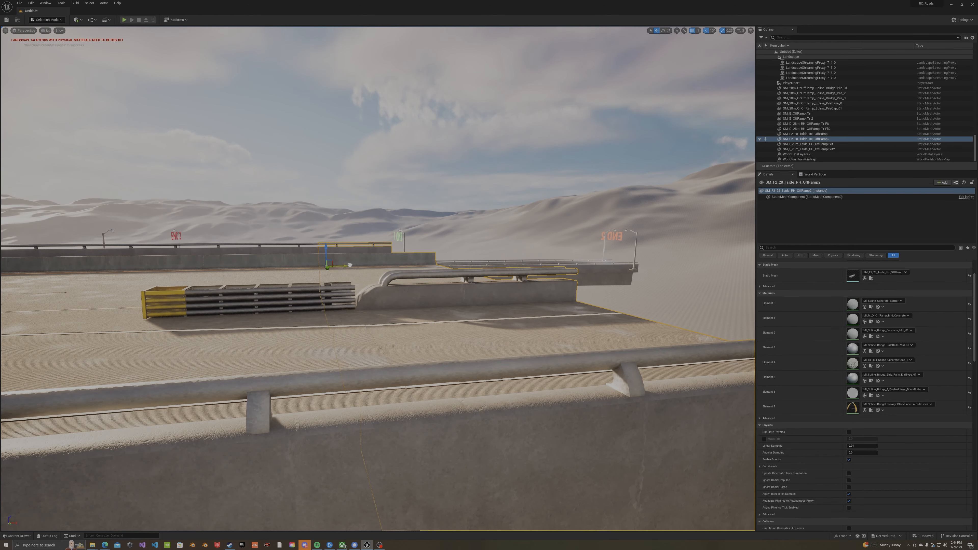
{"action": "right_click_drag", "start_coordinate": [349, 263], "coordinate": [442, 296]}
{"action": "mouse_move", "coordinate": [323, 303]}
{"action": "right_mouse_down"}
{"action": "mouse_move", "coordinate": [338, 332]}
{"action": "mouse_move", "coordinate": [304, 301]}
{"action": "mouse_move", "coordinate": [308, 320]}
{"action": "mouse_move", "coordinate": [323, 303]}
{"action": "right_mouse_up"}
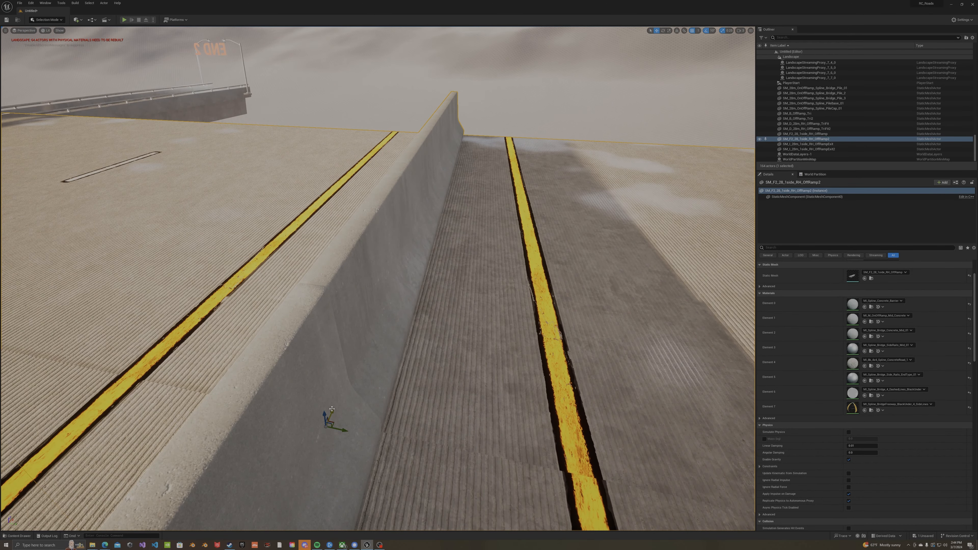
{"action": "mouse_move", "coordinate": [361, 386]}
{"action": "right_mouse_down"}
{"action": "mouse_move", "coordinate": [254, 381]}
{"action": "mouse_move", "coordinate": [361, 386]}
{"action": "right_mouse_up"}
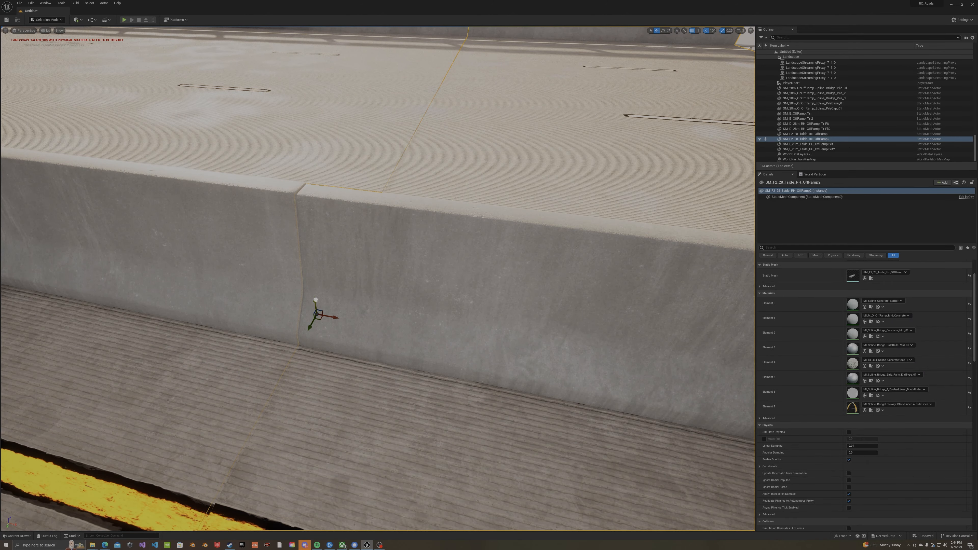
{"action": "left_click_drag", "start_coordinate": [315, 299], "coordinate": [315, 298]}
Step: Locate the existing off-ramp's BP_Spline_OnOffRamp Blueprint in the content and place another instance beyond the new exit section's open end
{"action": "right_click_drag", "start_coordinate": [328, 315], "coordinate": [356, 341]}
{"action": "left_click", "coordinate": [358, 180]}
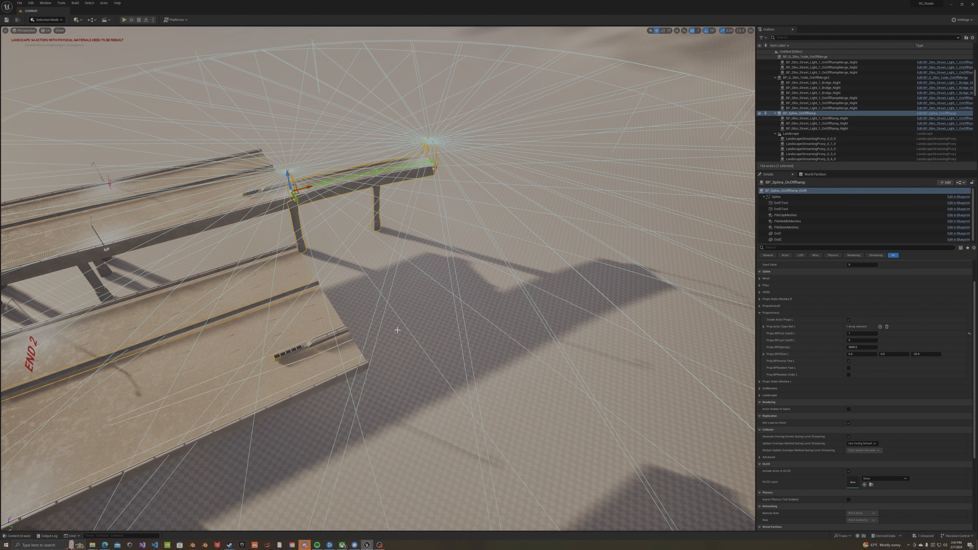
{"action": "key", "text": "ctrl+b"}
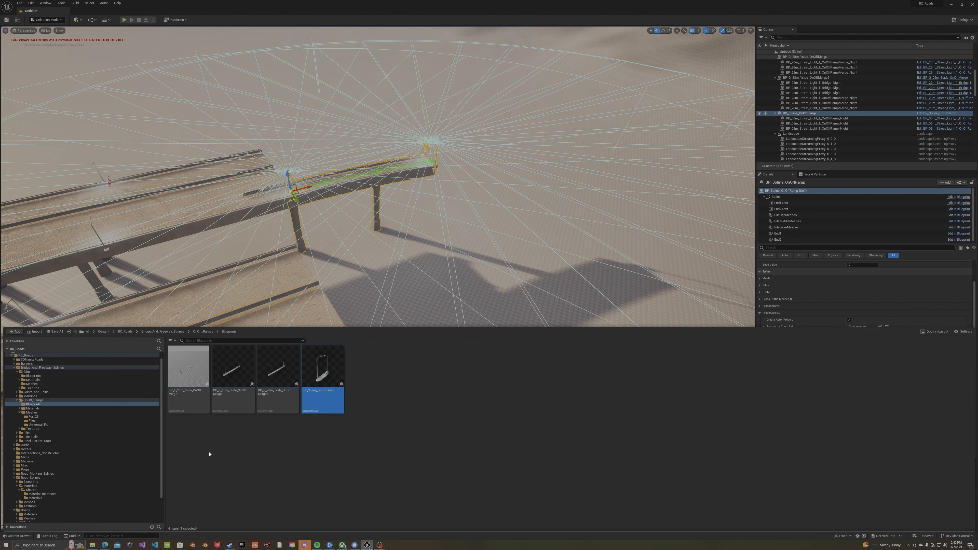
{"action": "left_click_drag", "start_coordinate": [323, 368], "coordinate": [386, 374]}
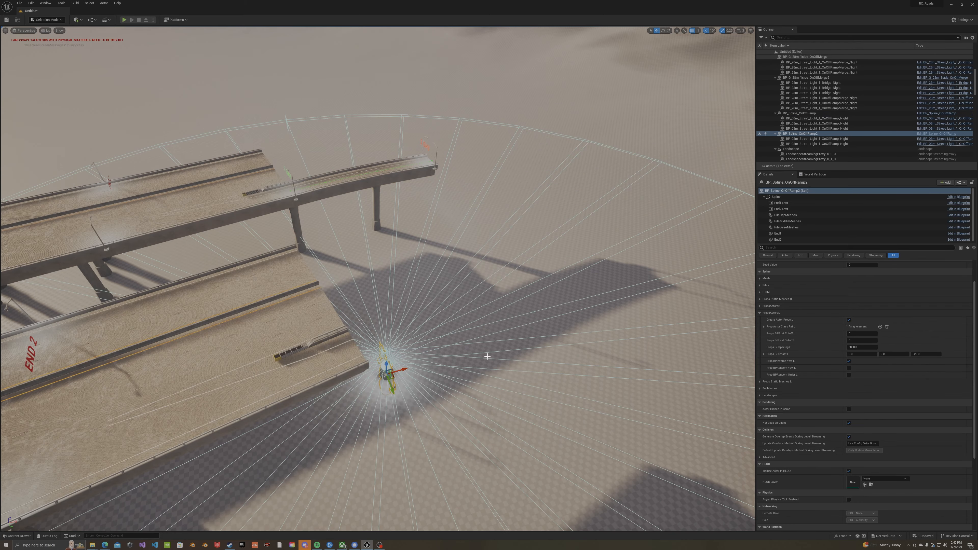
Step: Raise the new ramp spline to deck height and move it to the open end of the exit lane
{"action": "right_click_drag", "start_coordinate": [487, 356], "coordinate": [368, 393]}
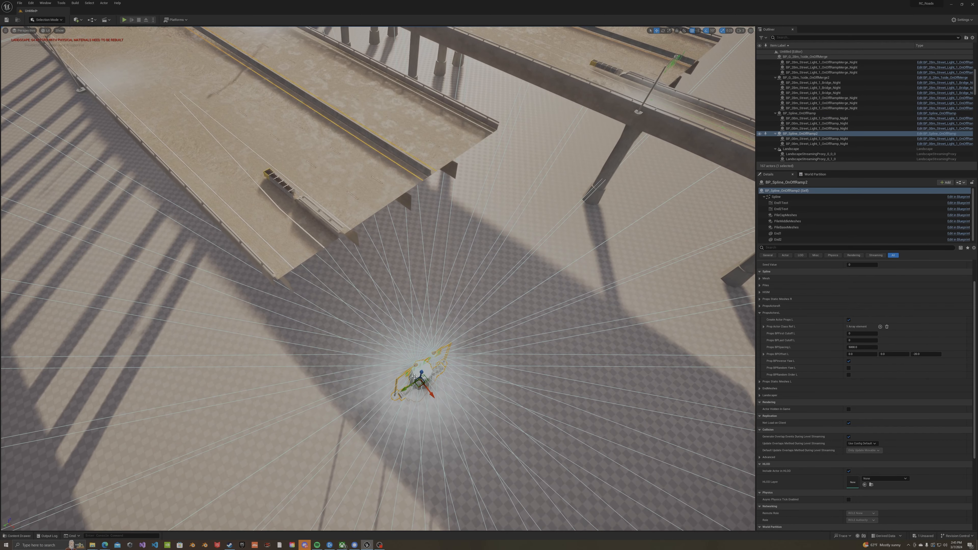
{"action": "left_click_drag", "start_coordinate": [420, 376], "coordinate": [321, 307]}
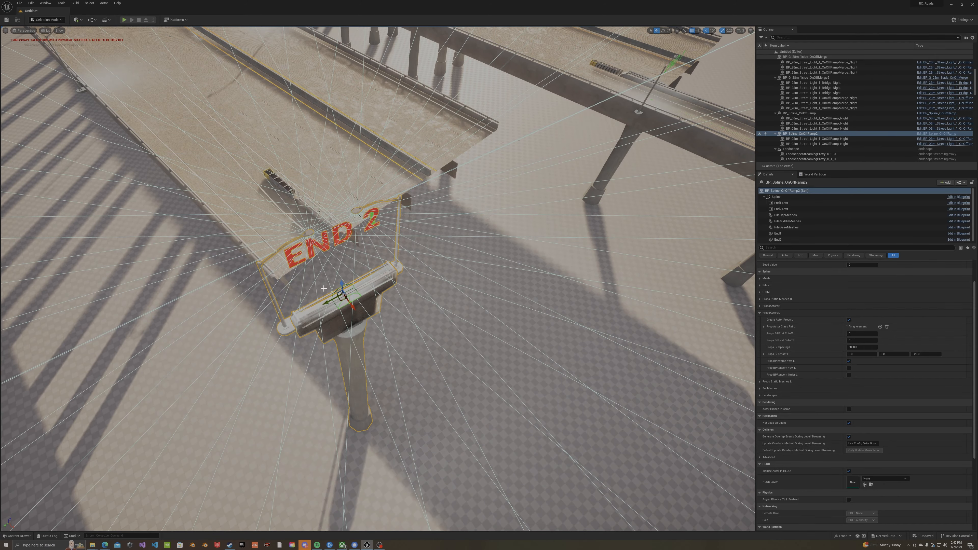
{"action": "right_click_drag", "start_coordinate": [322, 307], "coordinate": [389, 258]}
{"action": "left_click_drag", "start_coordinate": [311, 154], "coordinate": [211, 254]}
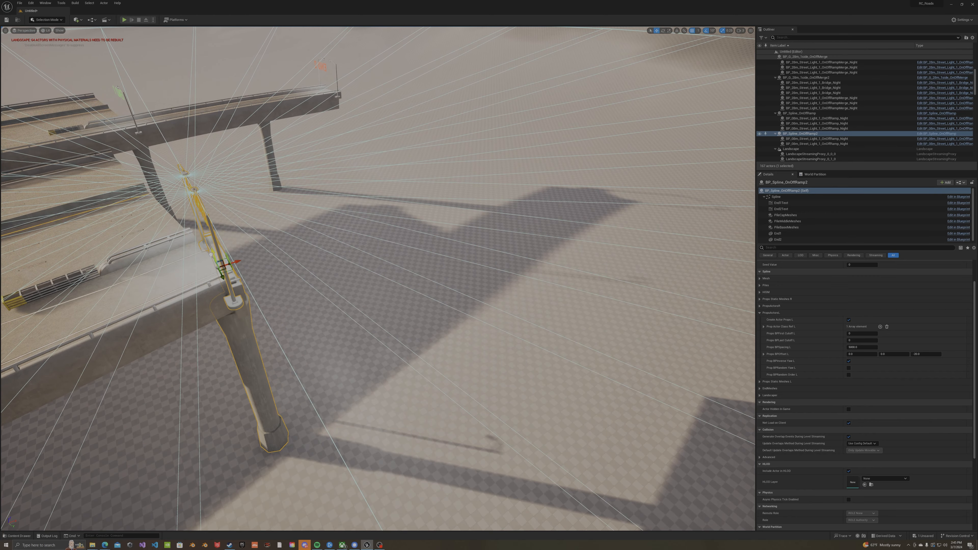
Step: Rotate the new ramp spline to line up with the exit lane's end edge and shift it against the deck
{"action": "key", "text": "f"}
{"action": "key", "text": "e"}
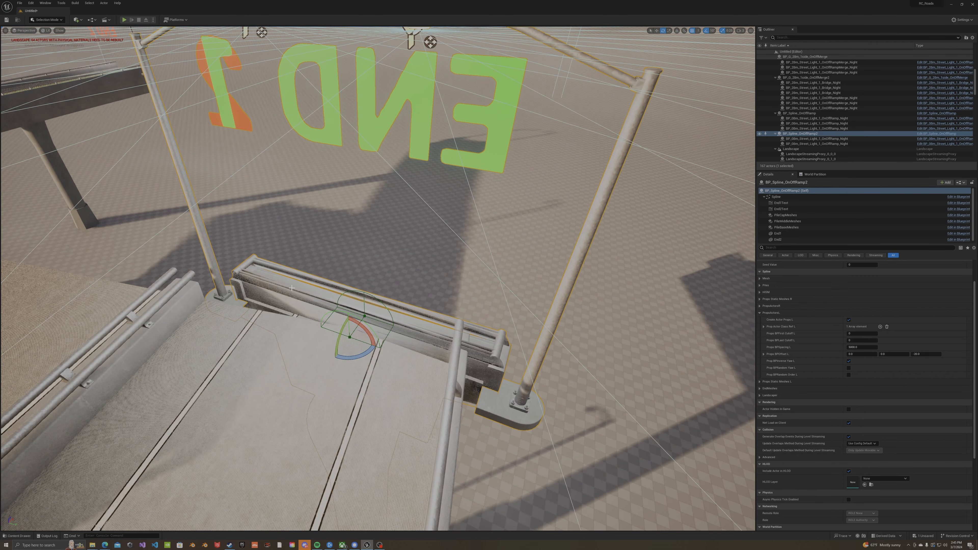
{"action": "left_click_drag", "start_coordinate": [358, 355], "coordinate": [371, 349]}
{"action": "right_click_drag", "start_coordinate": [371, 348], "coordinate": [385, 335]}
{"action": "key", "text": "w"}
{"action": "left_click_drag", "start_coordinate": [385, 330], "coordinate": [361, 303]}
{"action": "right_click_drag", "start_coordinate": [369, 308], "coordinate": [342, 308]}
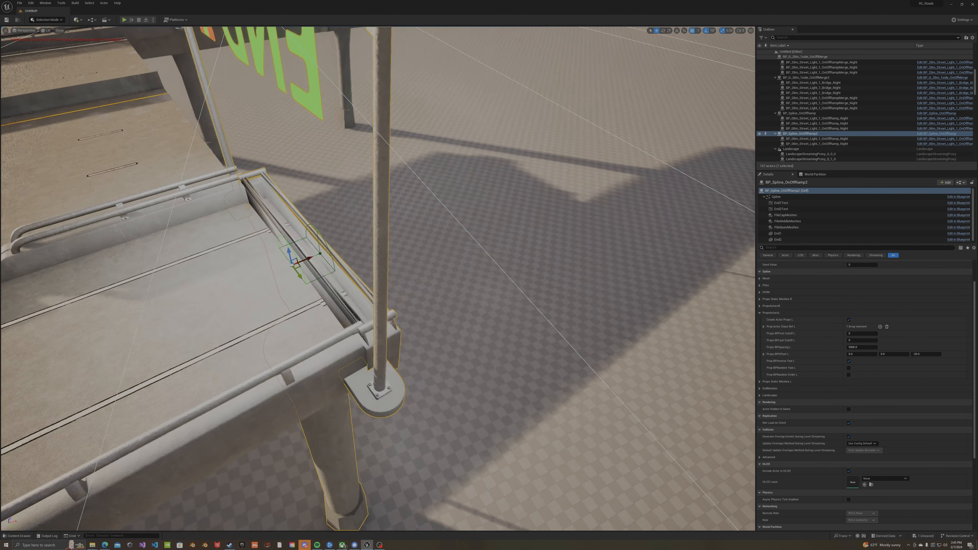